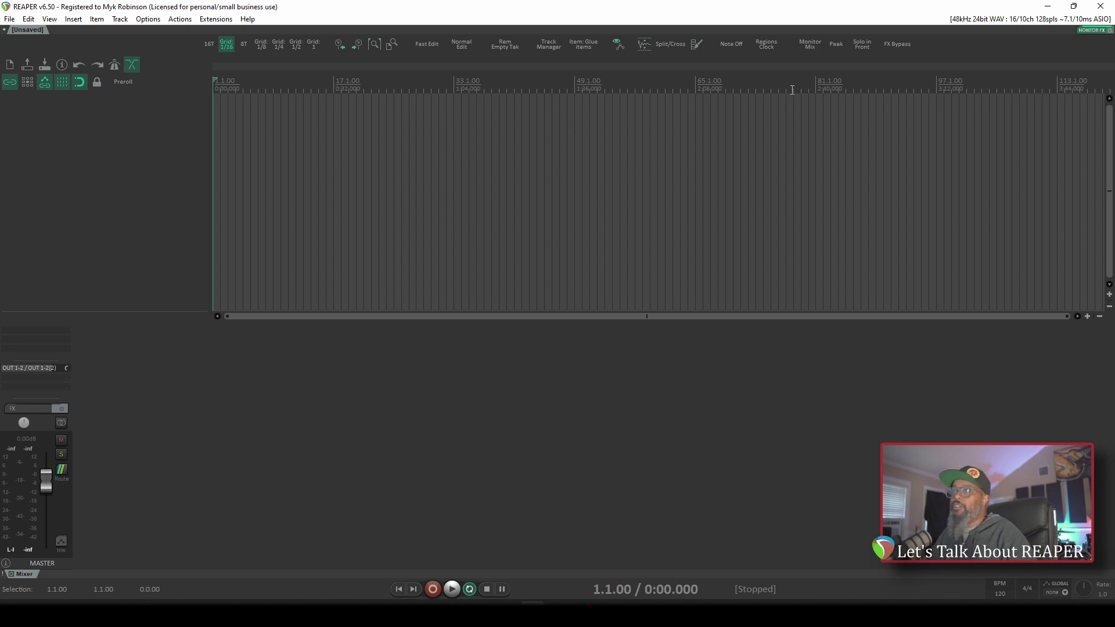
Open Options > Preferences on the General page, where startup opening is set to Prompt.
click(148, 19)
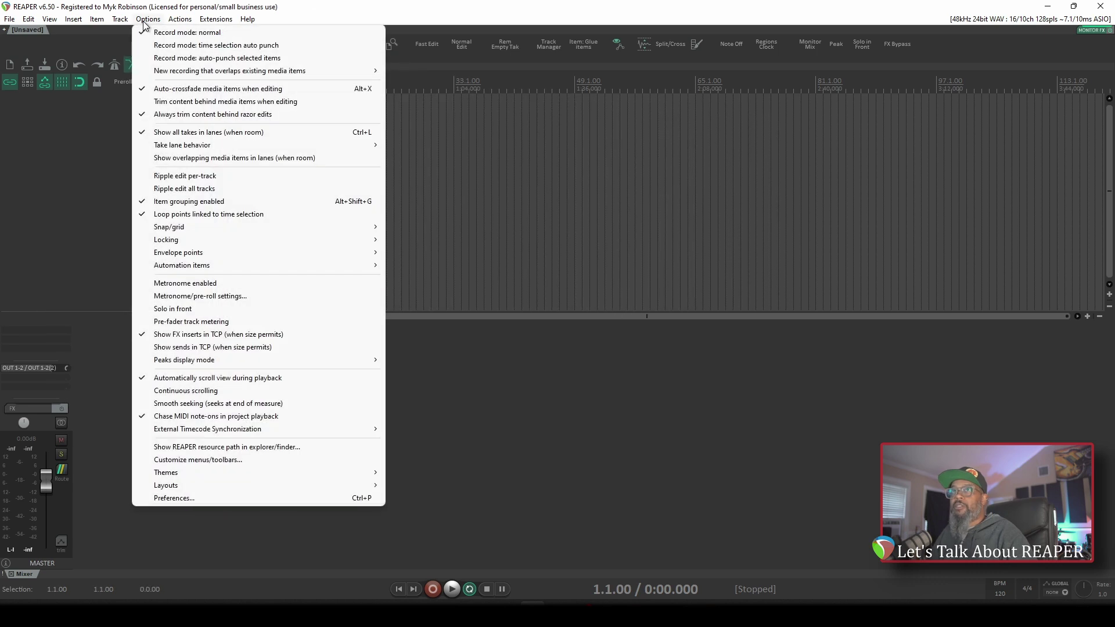
click(181, 498)
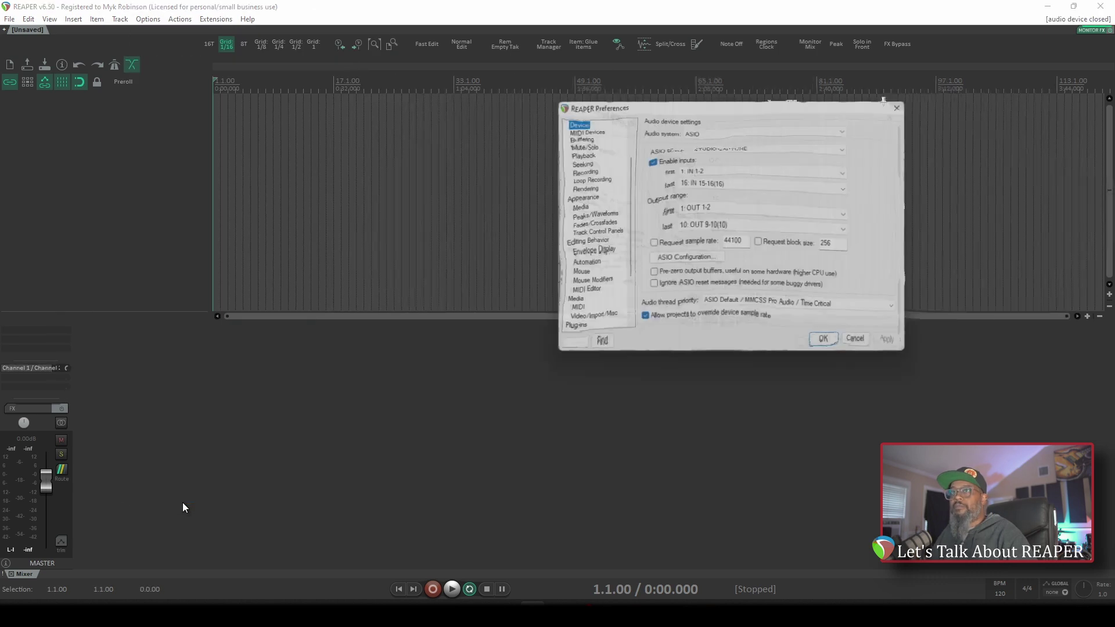
scroll(591, 248, up, 3)
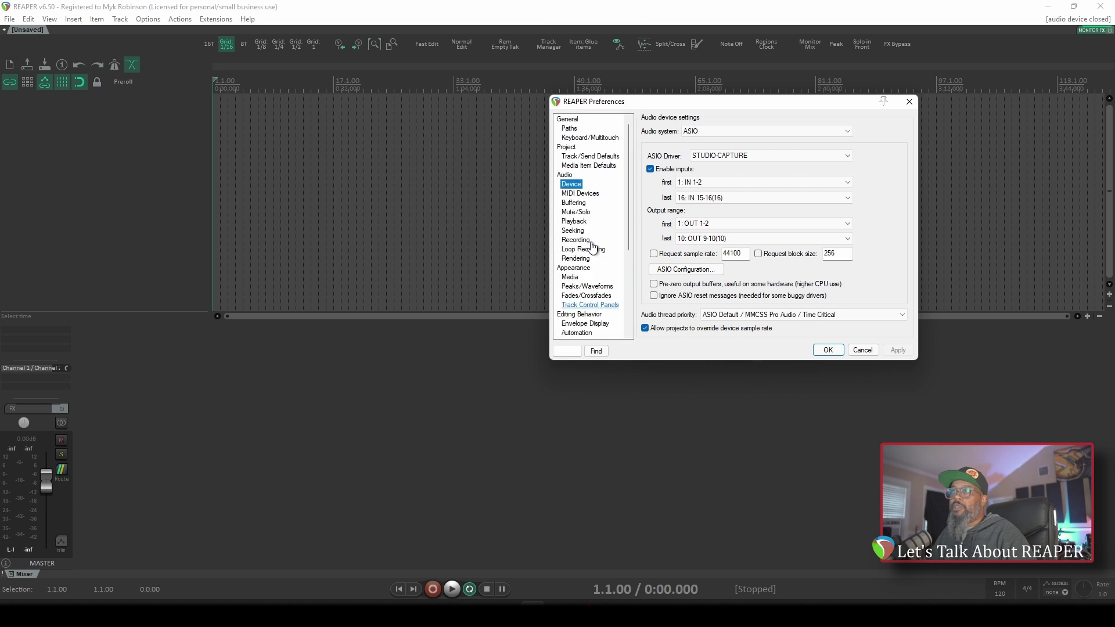
click(573, 120)
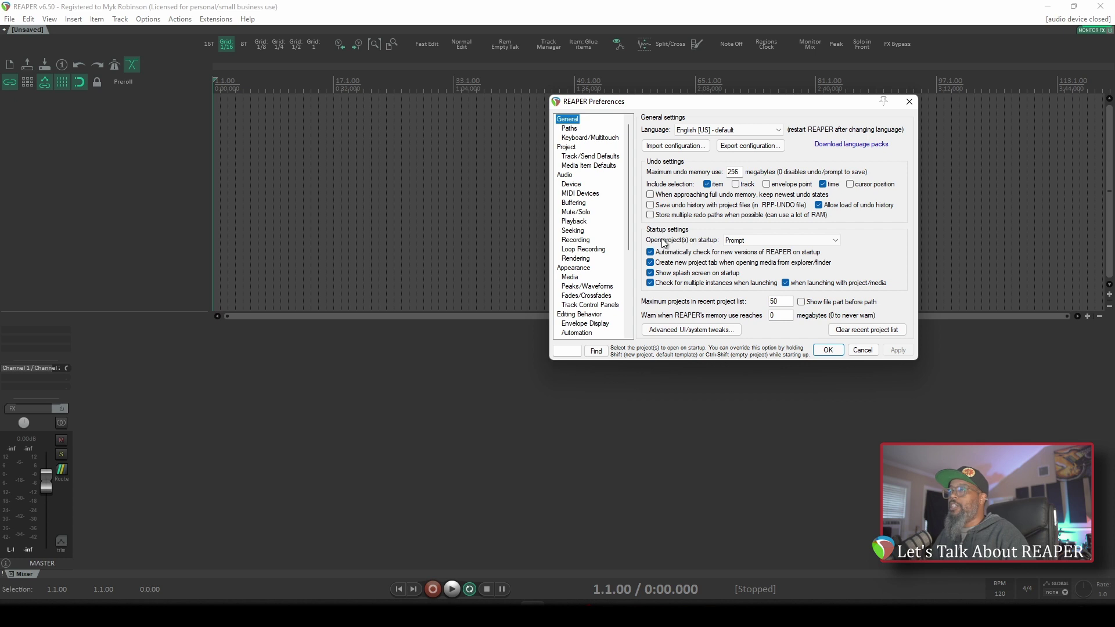
Leave 'Open project(s) on startup' on Prompt and switch to the Paths page.
click(747, 241)
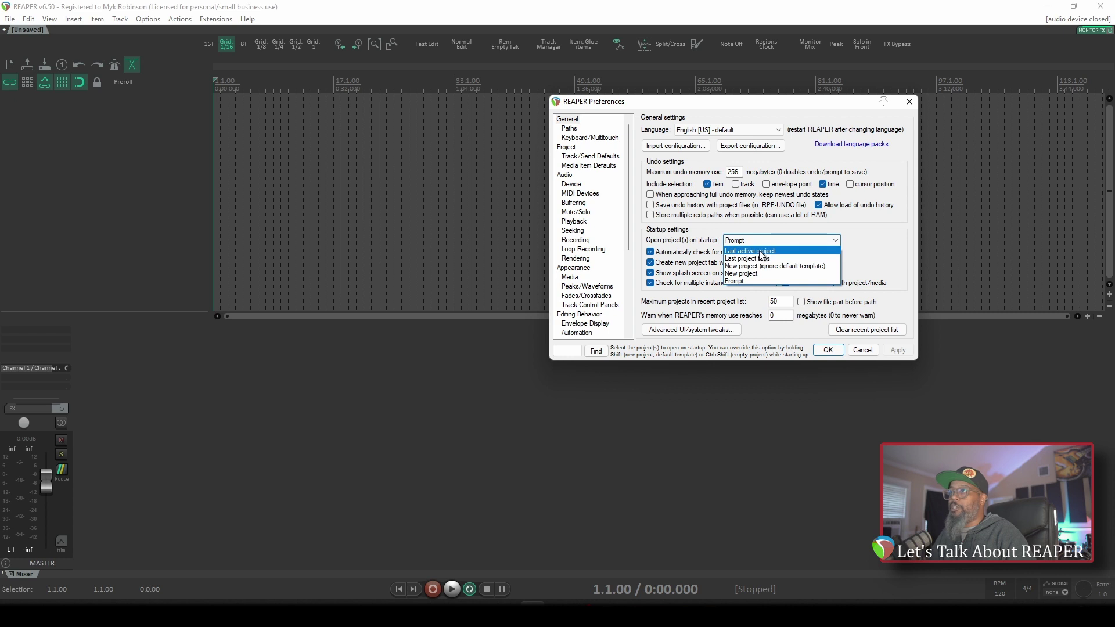
click(701, 241)
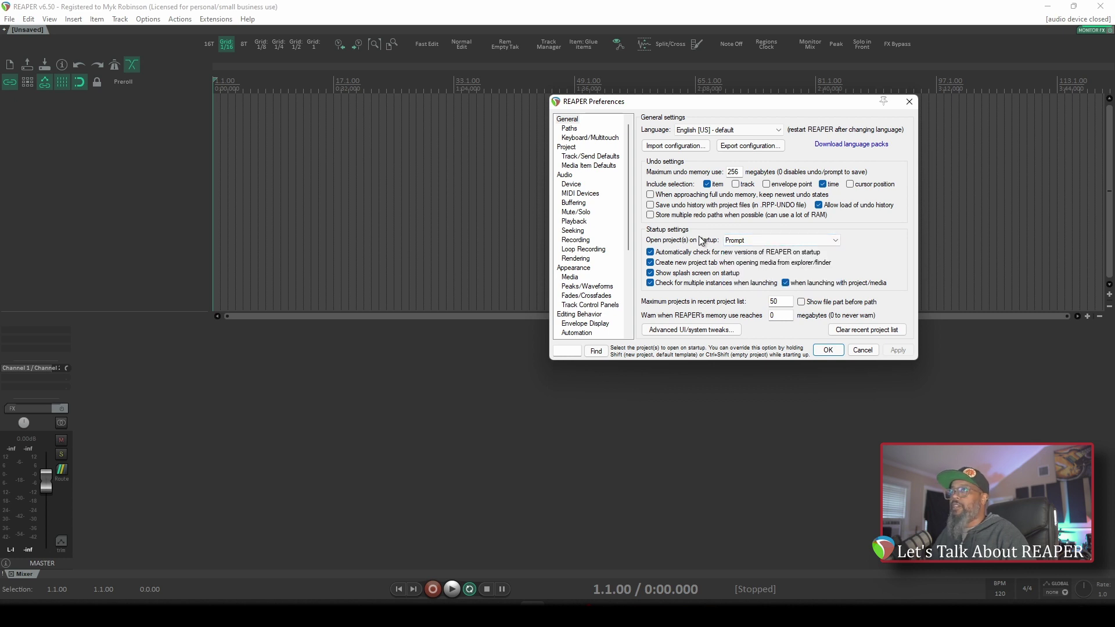
click(571, 129)
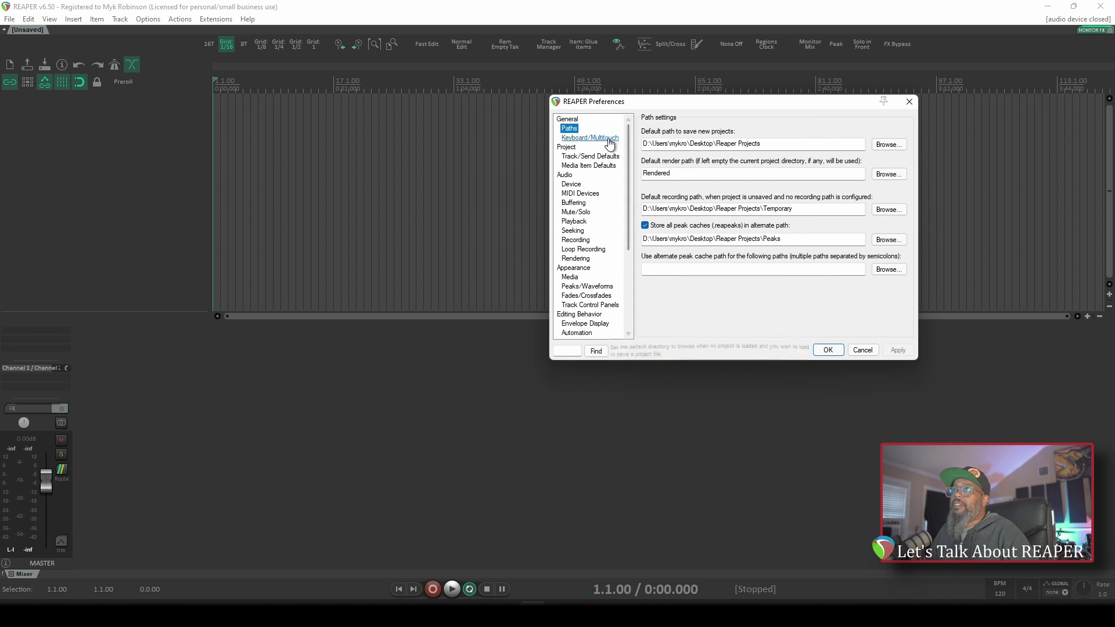
Switch Preferences to the Keyboard/Multitouch page.
click(609, 139)
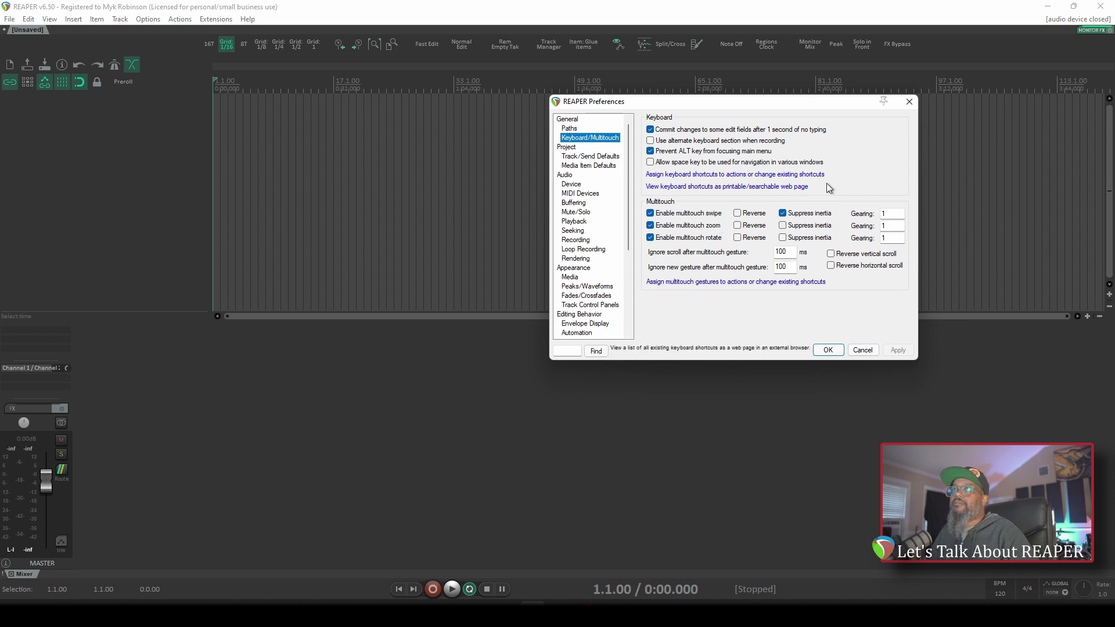
Show the Project page with 5-minute timestamped auto-saves into Automatic Backups.
click(566, 148)
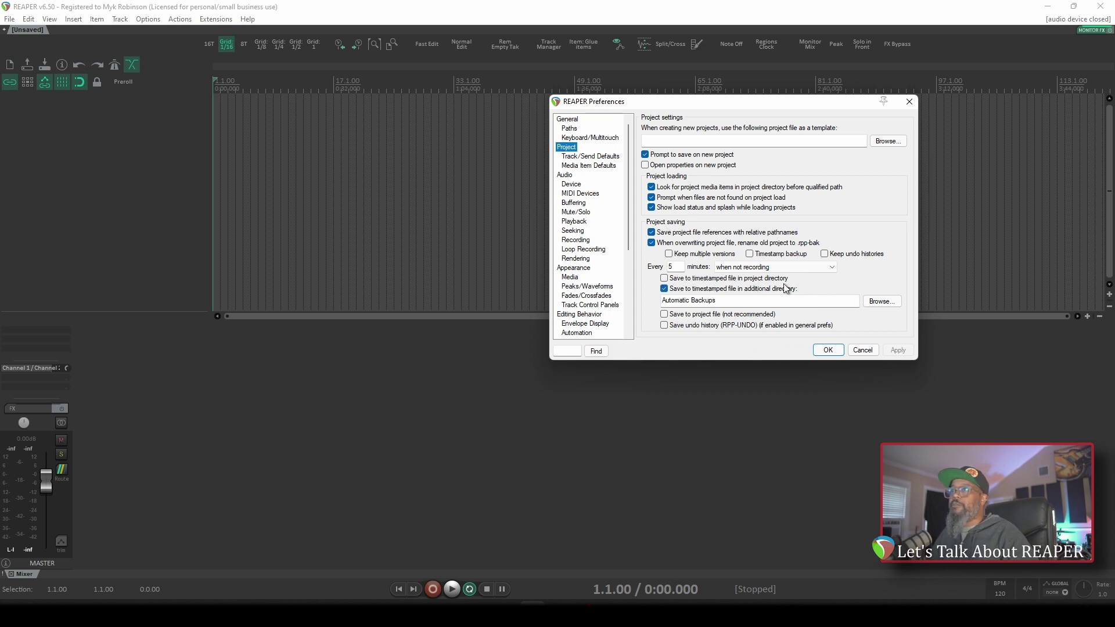
Switch to the Track/Send Defaults page under Project.
click(573, 160)
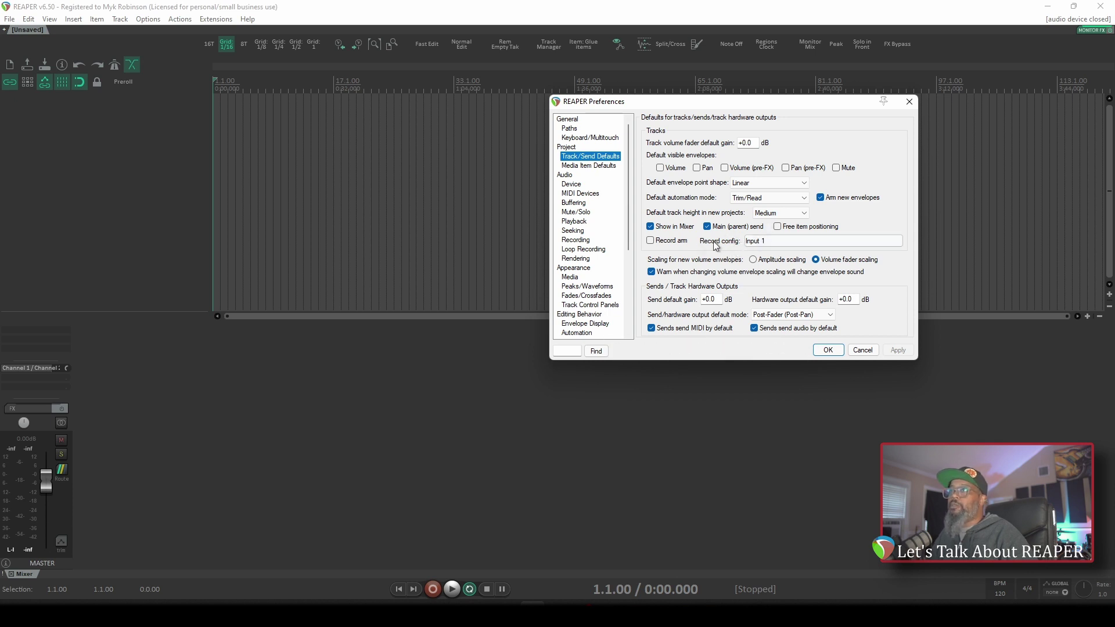
Enable Record arm for new tracks, apply it, and add a test track that arrives armed.
click(768, 242)
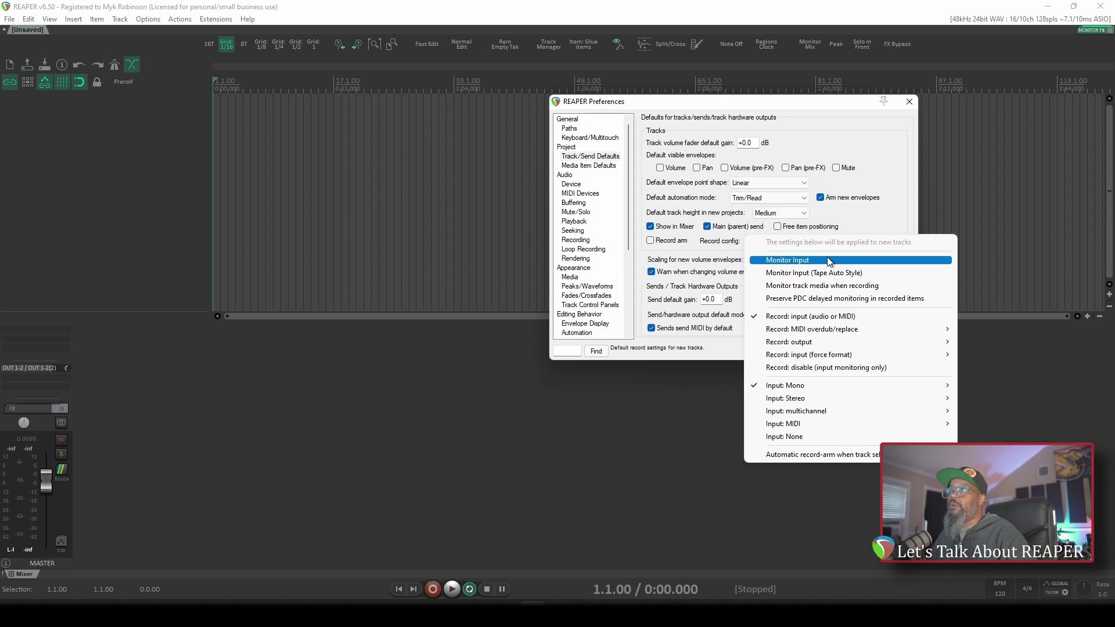
click(669, 251)
click(651, 241)
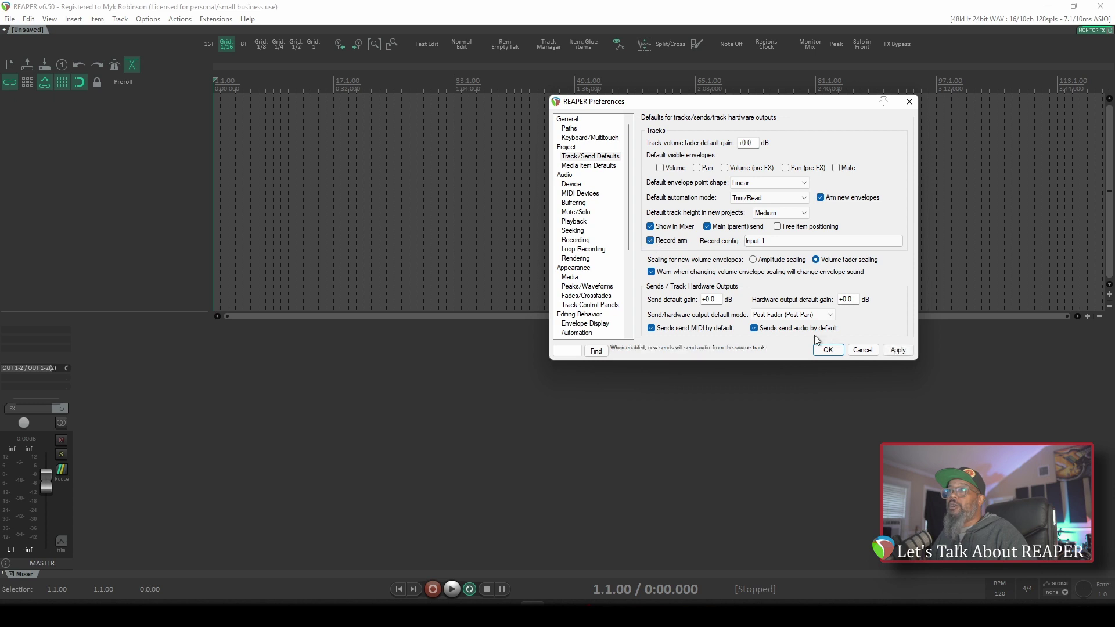
click(898, 350)
double_click(138, 412)
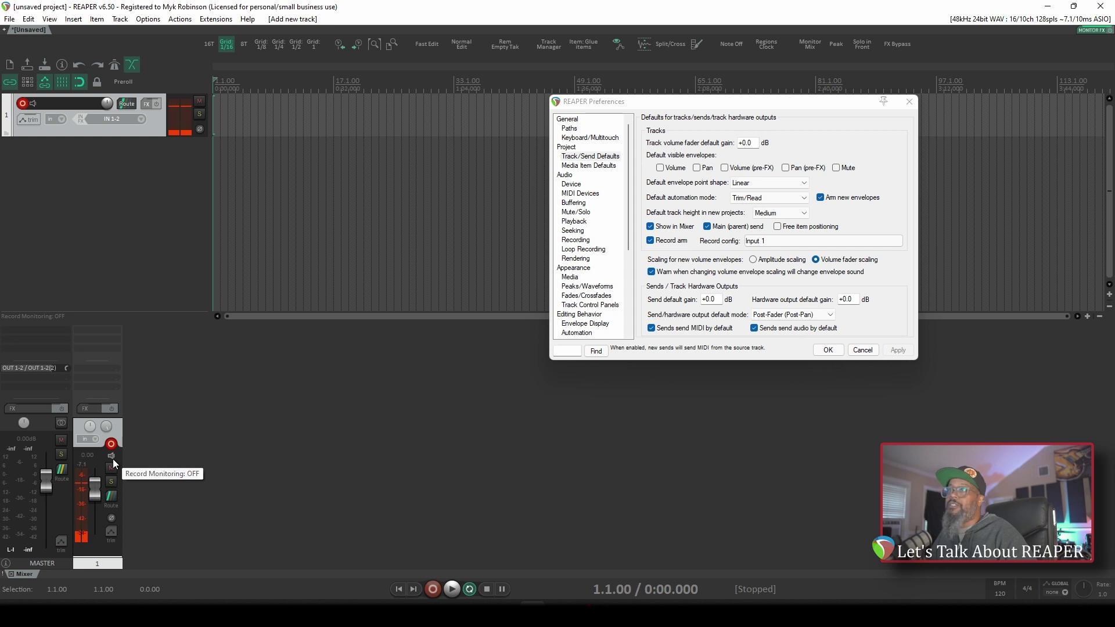
Turn off default record-arm for new tracks and add a second track to confirm it's unarmed.
click(651, 241)
click(651, 241)
click(400, 397)
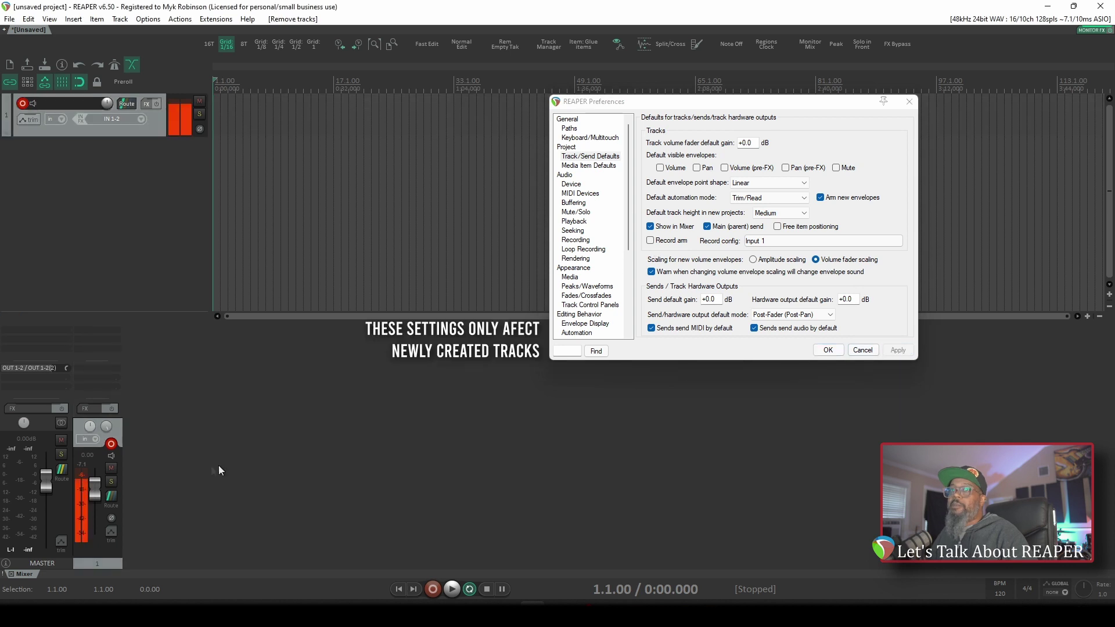
double_click(169, 424)
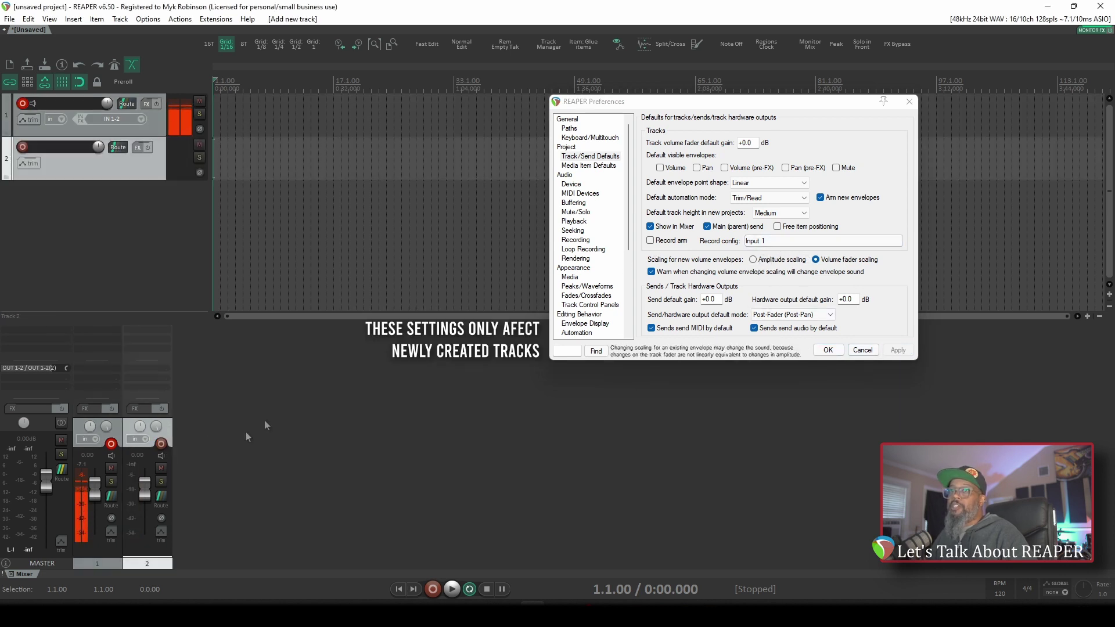
Keep mono Input 1 as the default input, delete both test tracks, and show Appearance preferences.
click(763, 242)
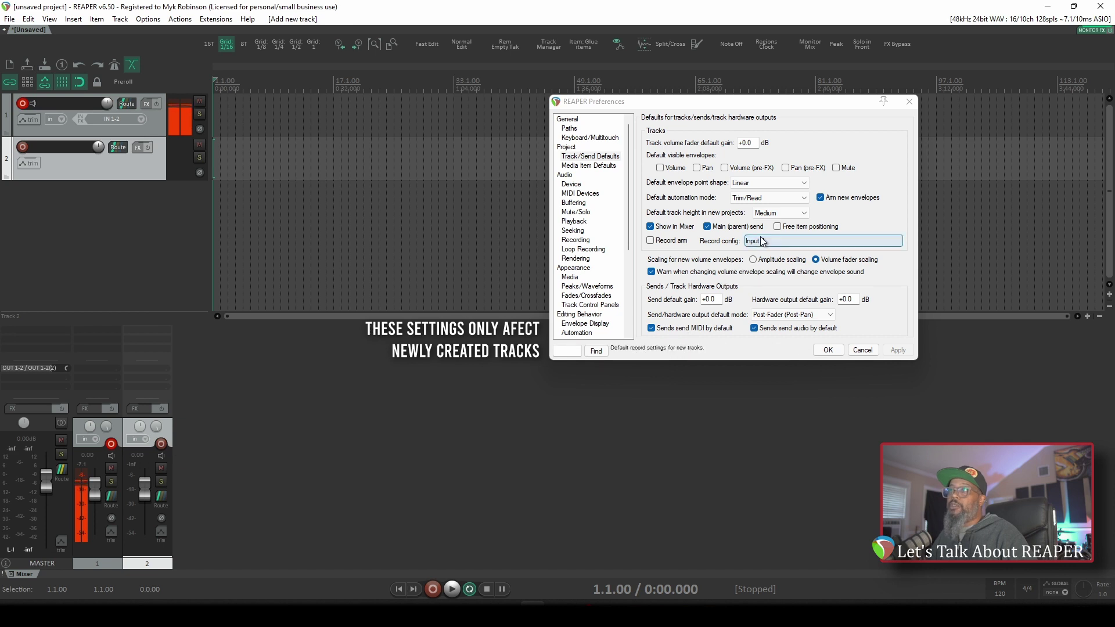
mouse_move(859, 419)
click(1005, 423)
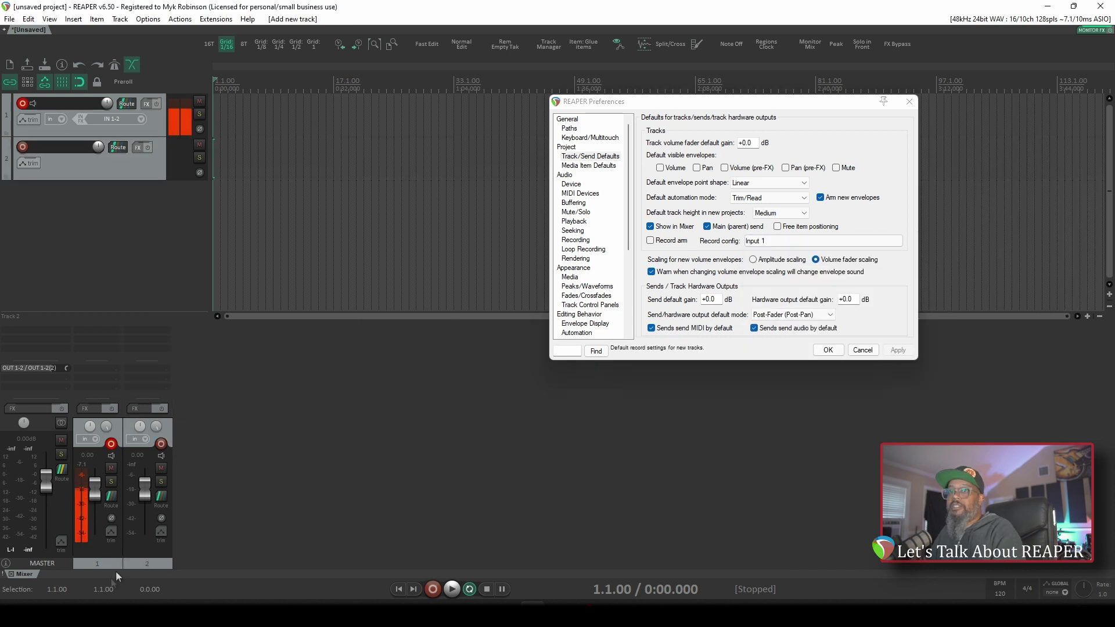
click(152, 563)
key(Delete)
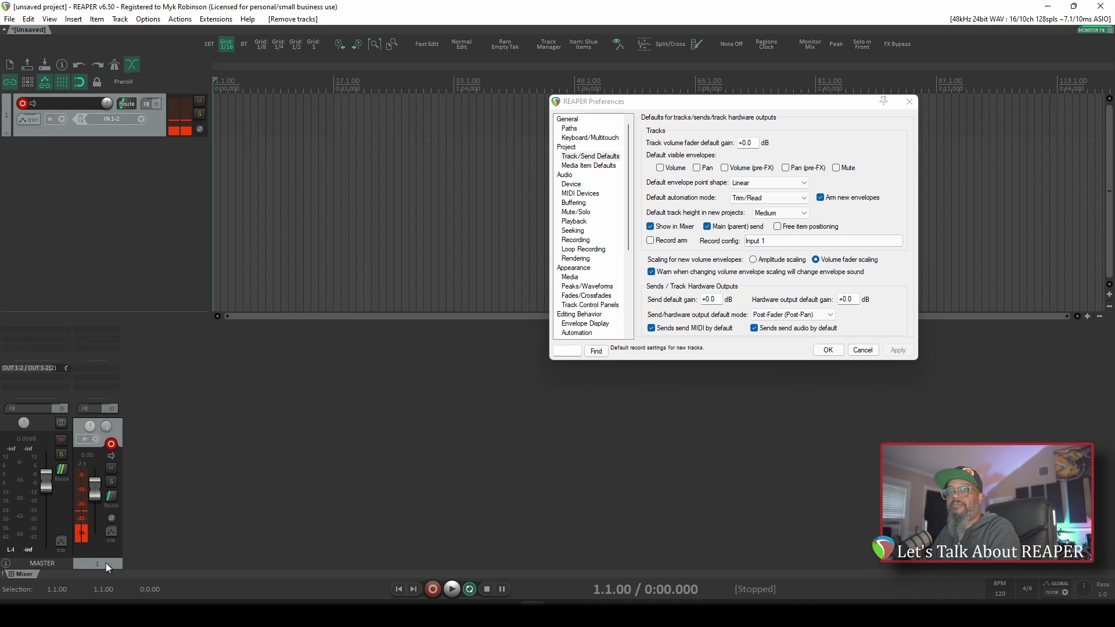
key(Delete)
click(598, 157)
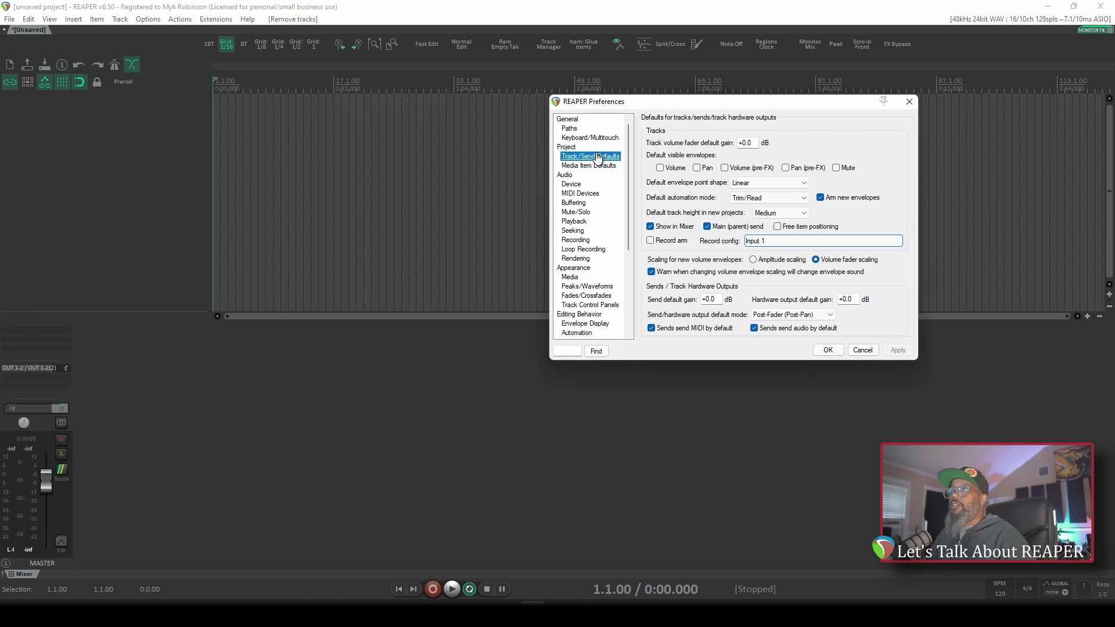
click(583, 269)
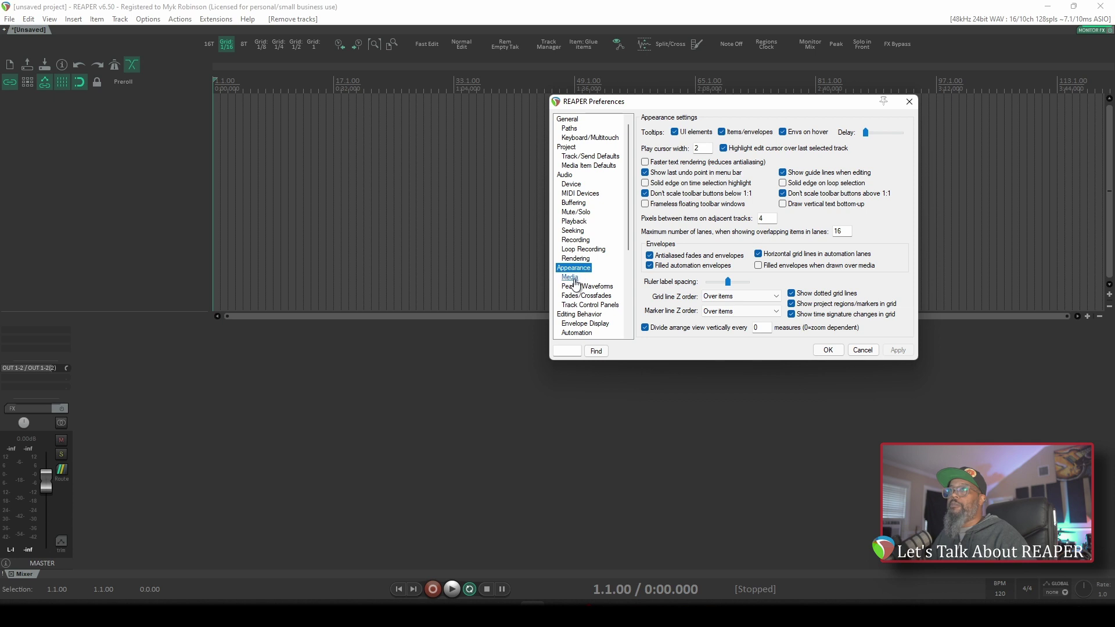
Set Media item volume handles to No handle and add a new track 1.
click(574, 279)
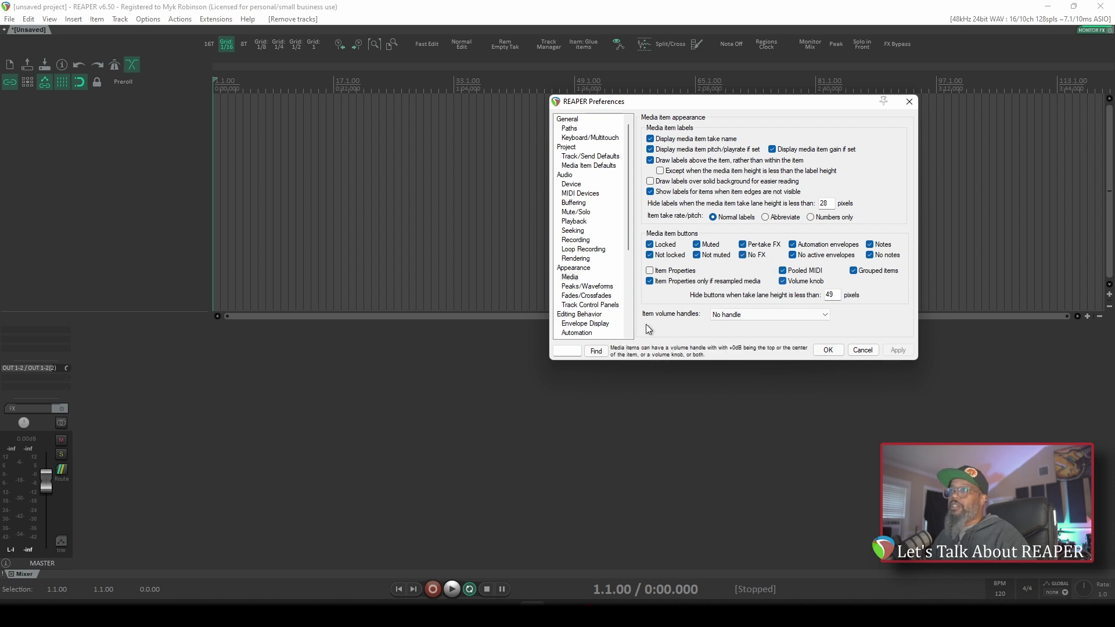
click(769, 315)
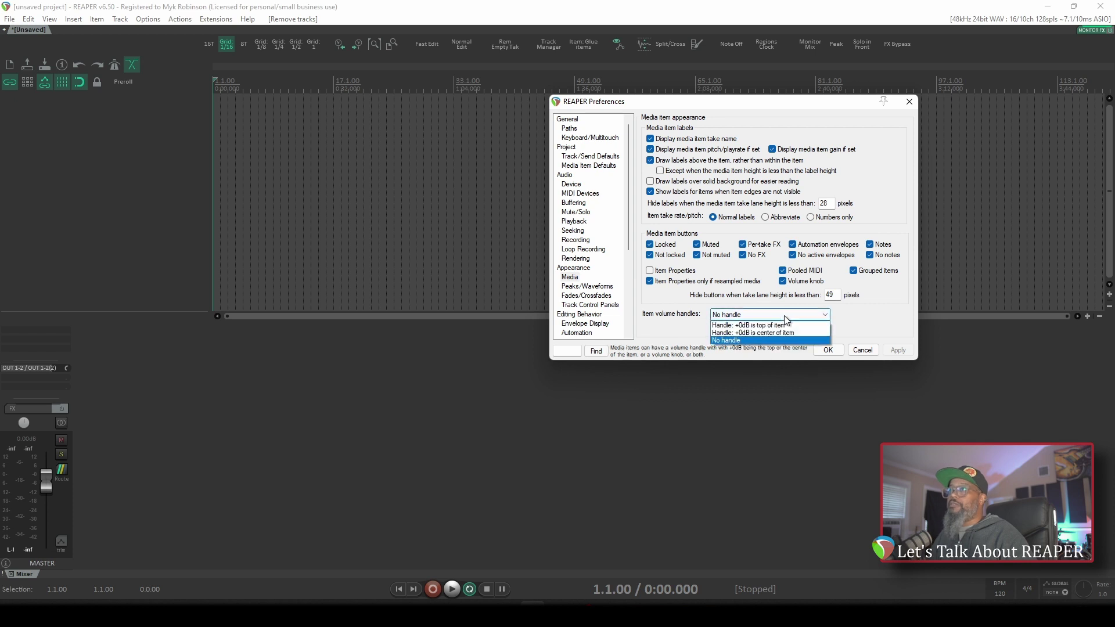
click(807, 340)
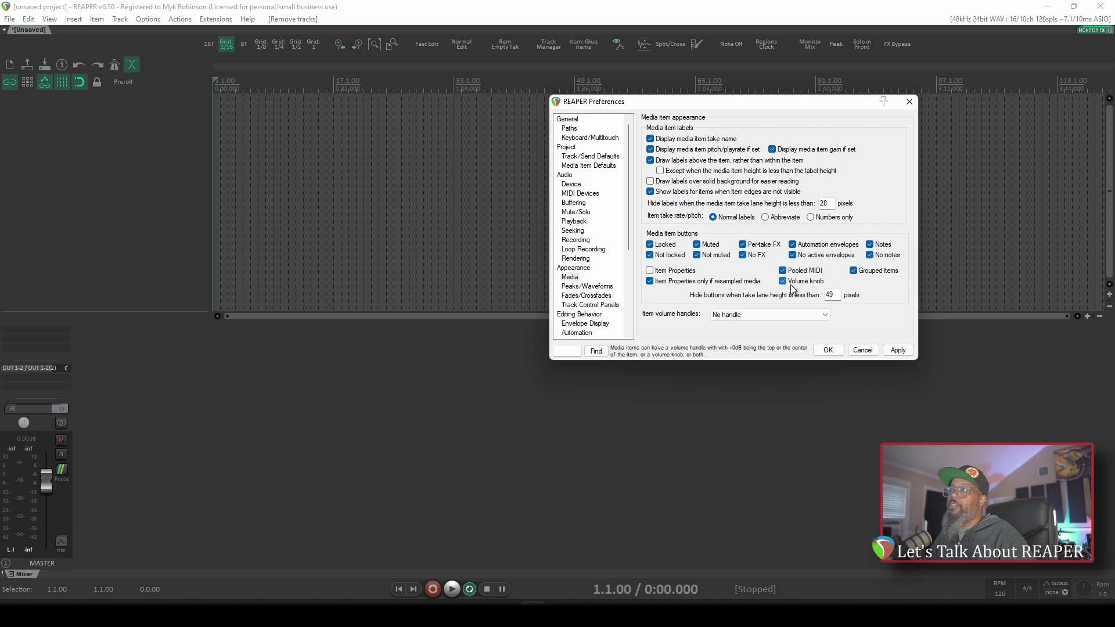
double_click(135, 419)
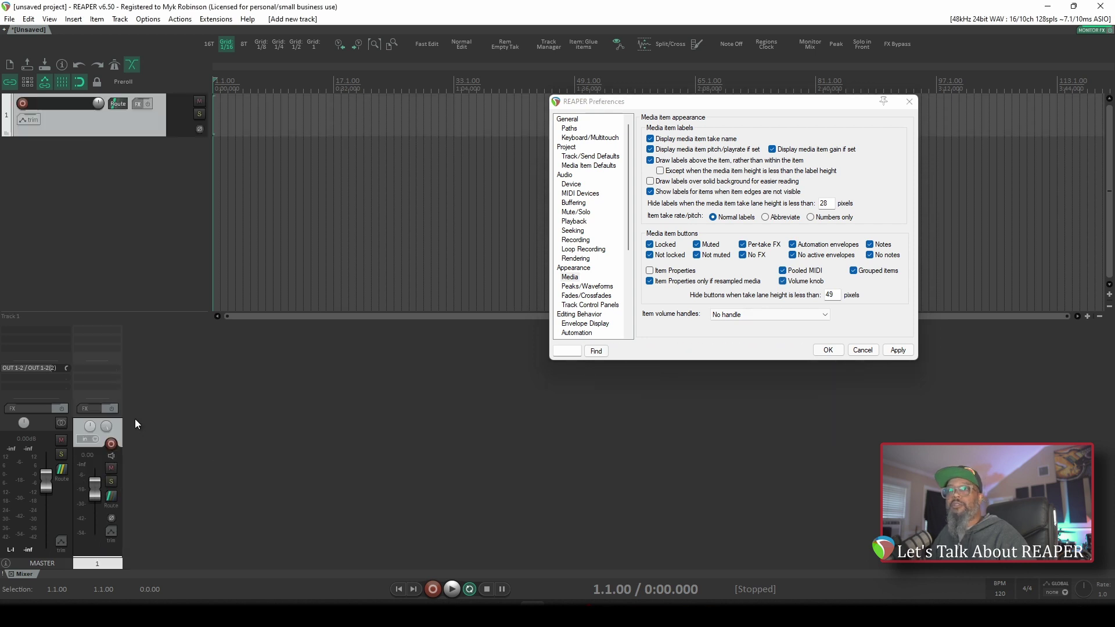
Record-arm the new track, record a short test take, and save the recorded file.
click(115, 444)
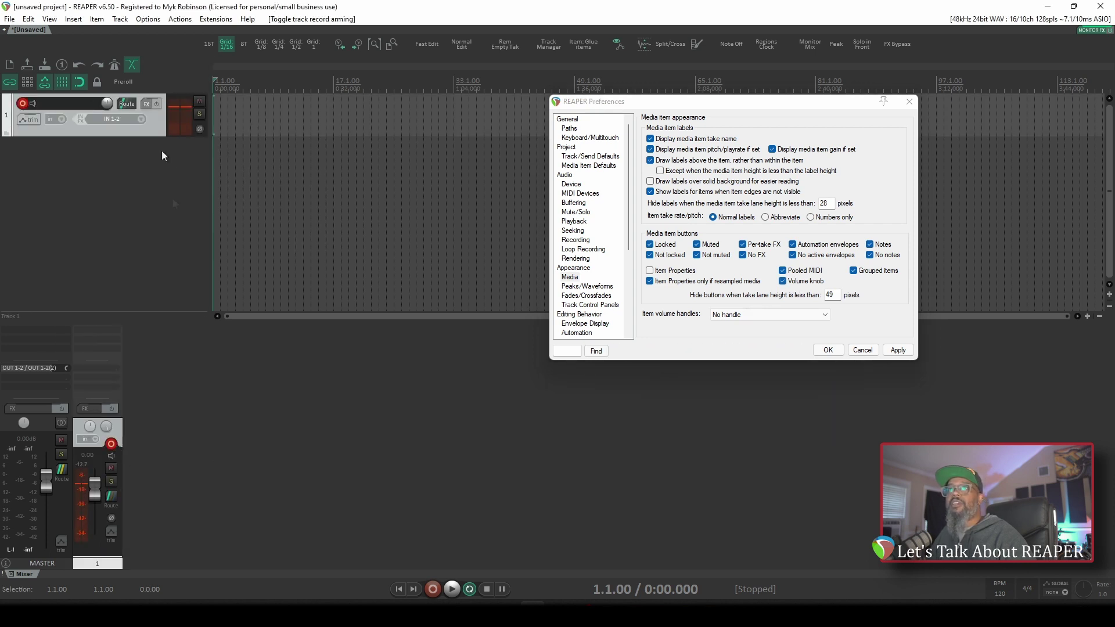
click(433, 589)
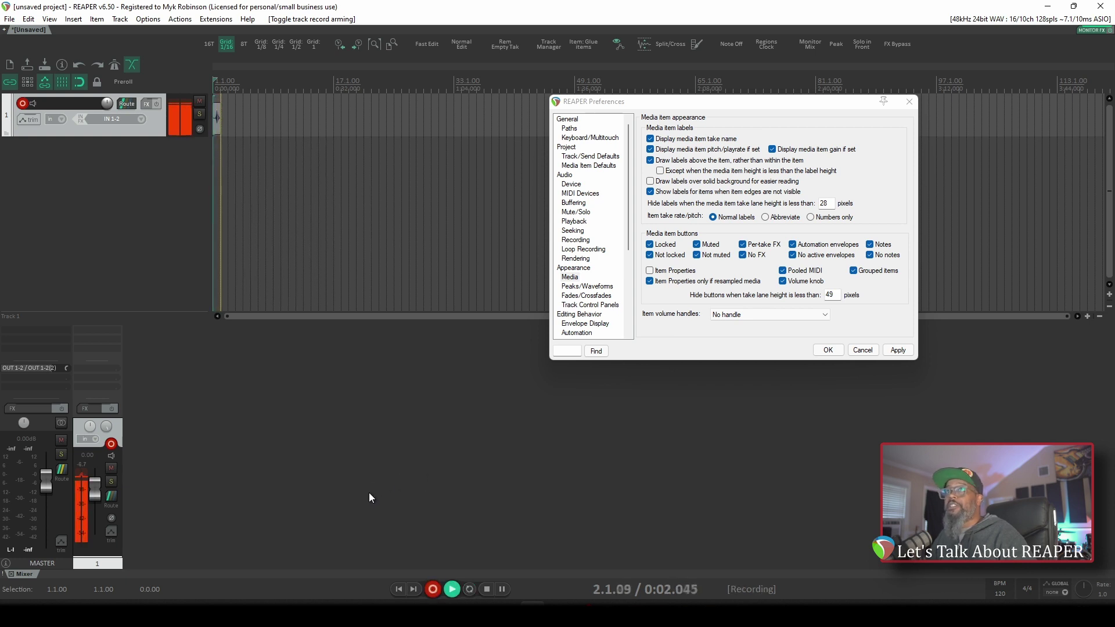
key(space)
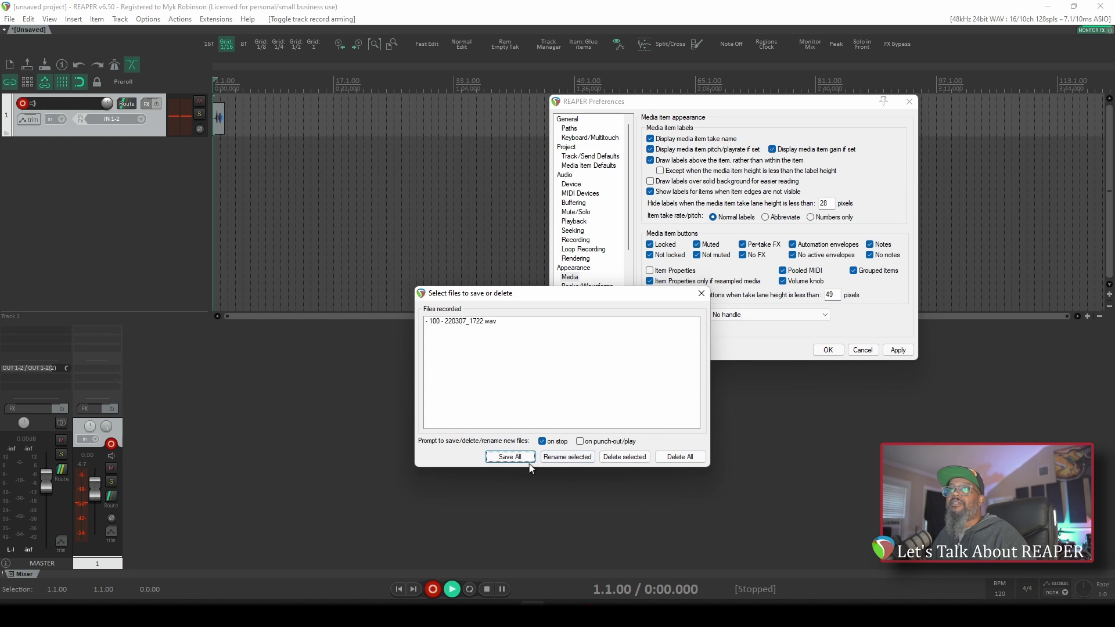
key(Return)
Make track 1 taller, reset the item volume to 0dB, and adjust it with the knob.
scroll(237, 199, up, 10)
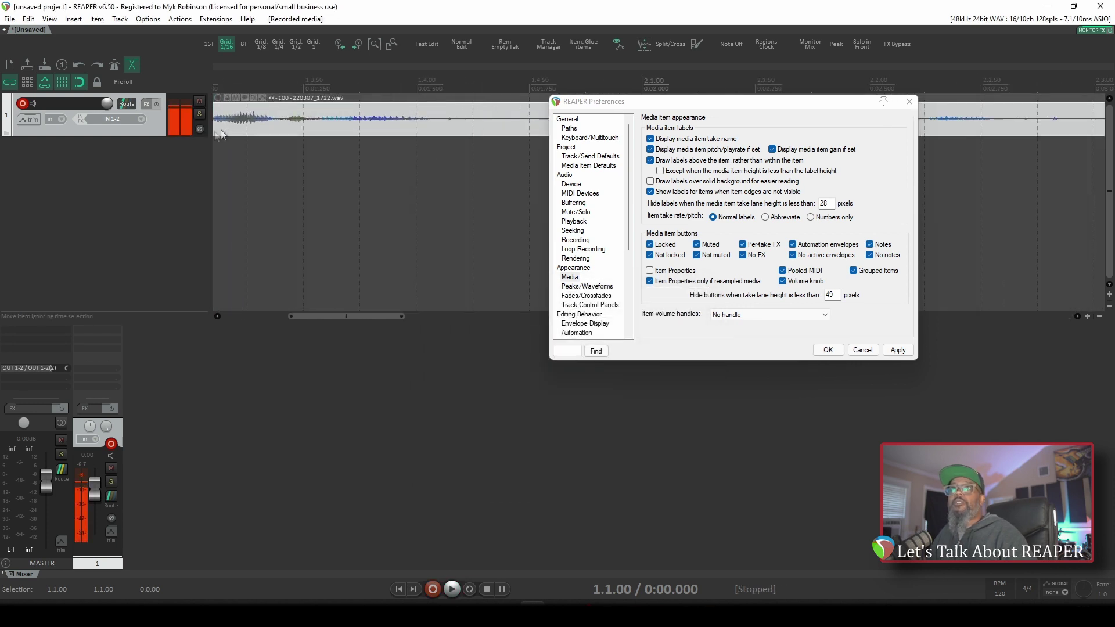
drag(156, 136, 156, 233)
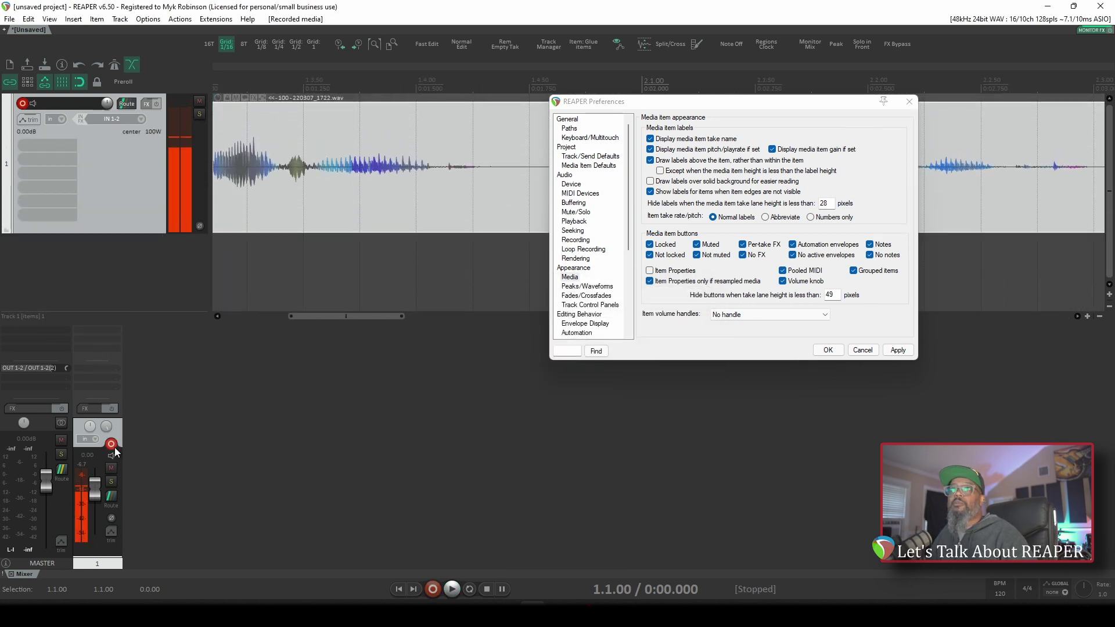
mouse_move(219, 103)
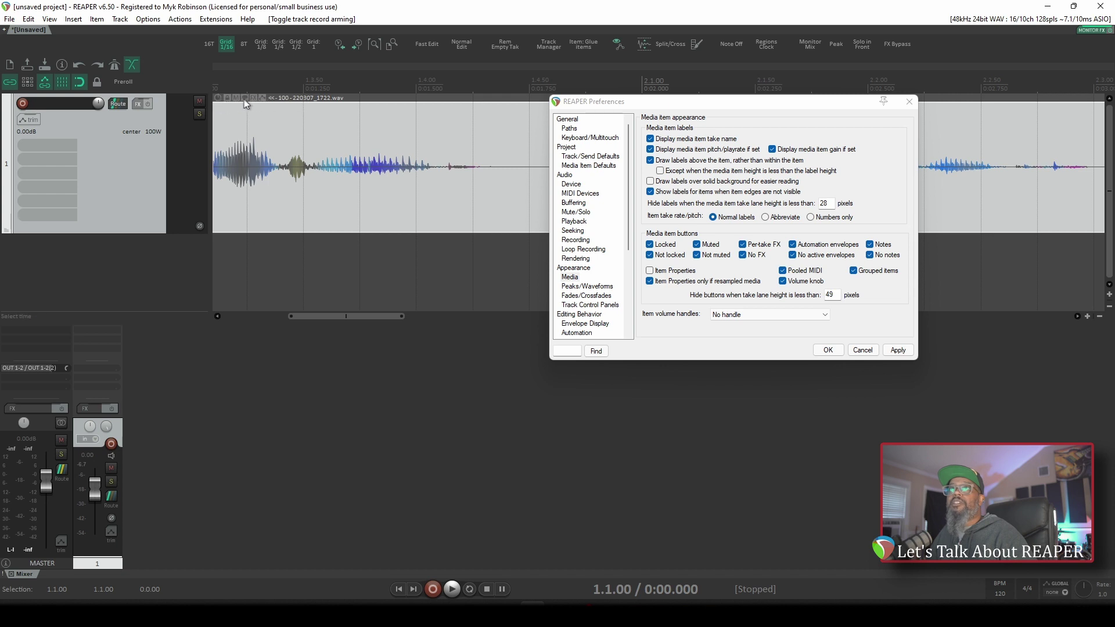
double_click(217, 102)
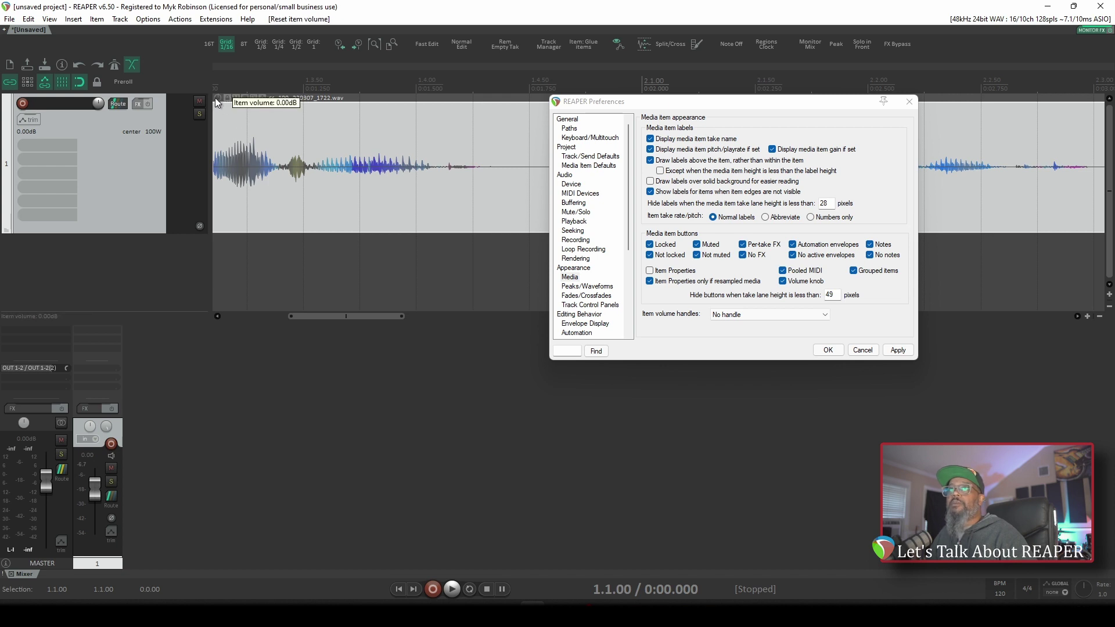
drag(217, 103, 218, 96)
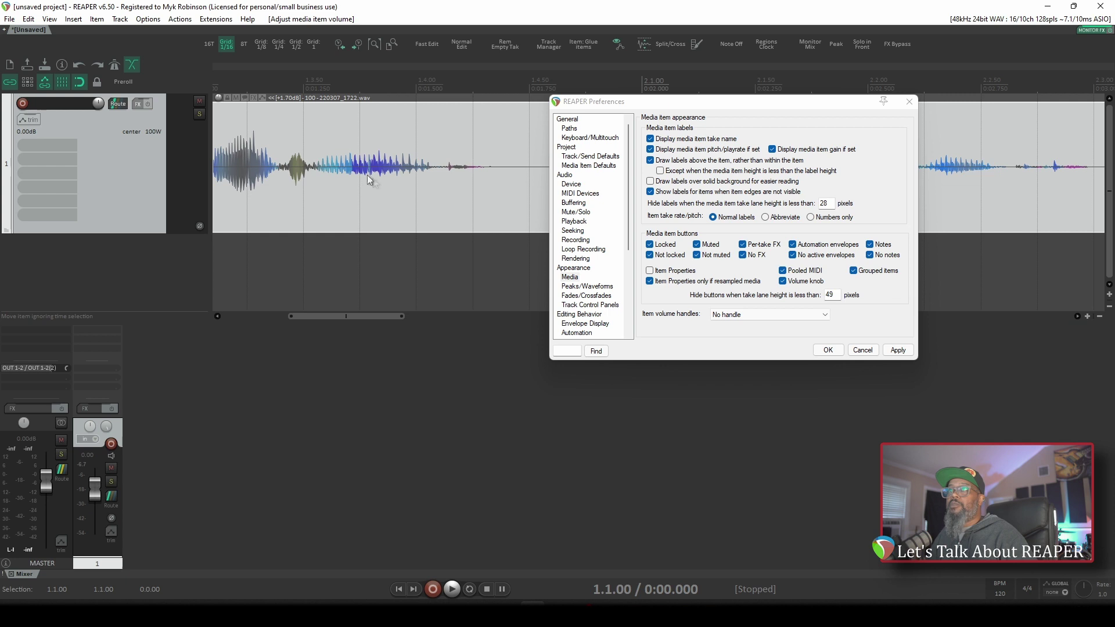
Raise the item volume to +1.90dB, then replace the volume knob with a top-edge +0dB handle.
drag(231, 116, 293, 134)
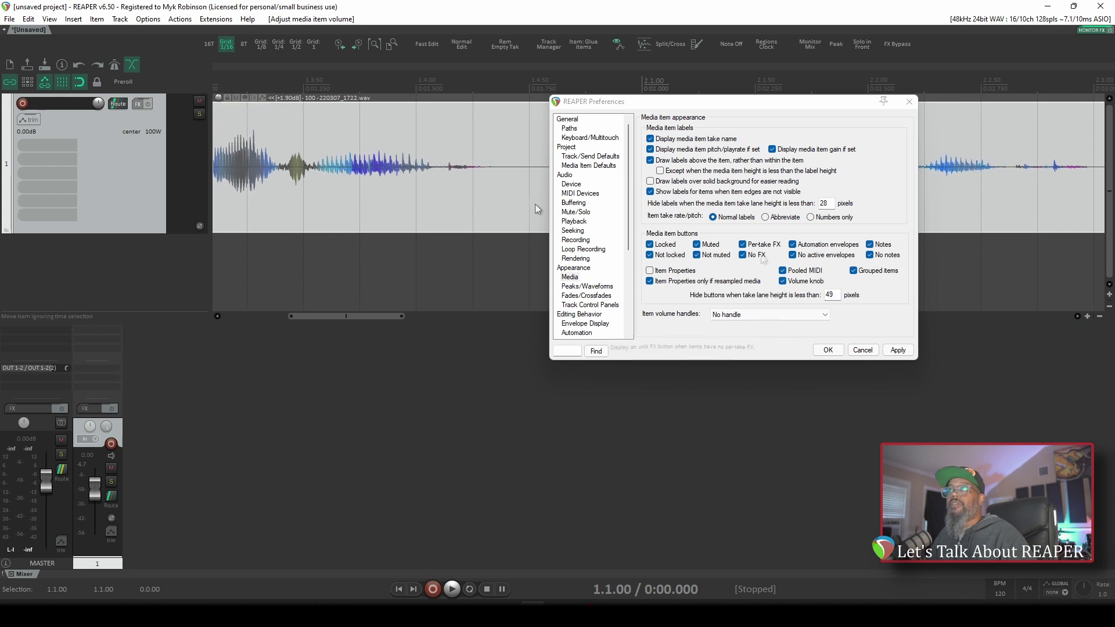
click(783, 281)
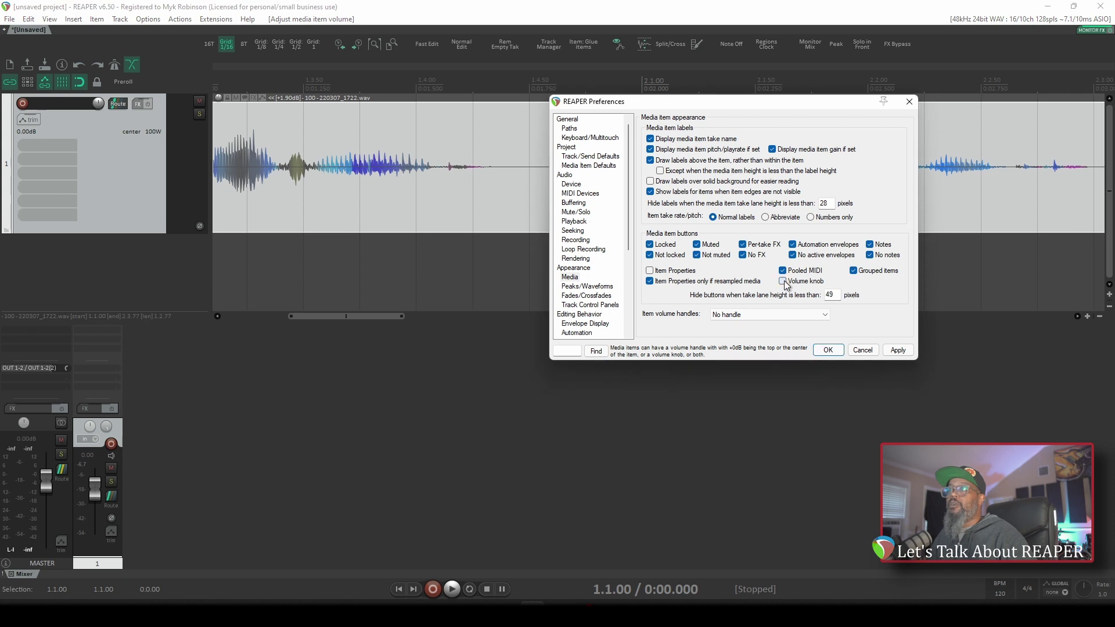
click(778, 315)
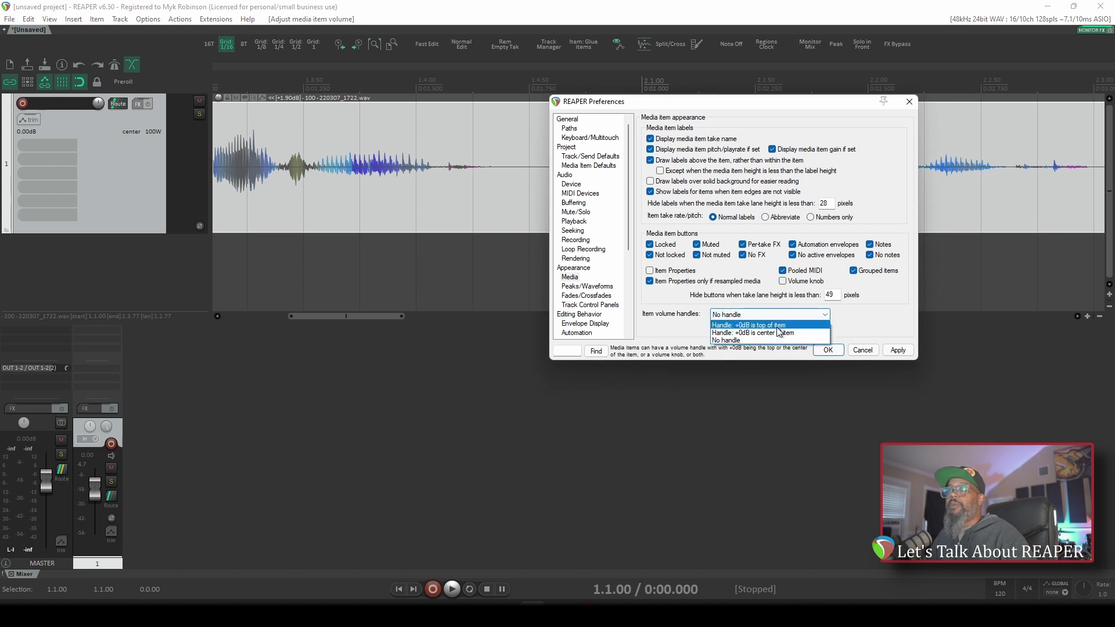
click(778, 326)
click(897, 350)
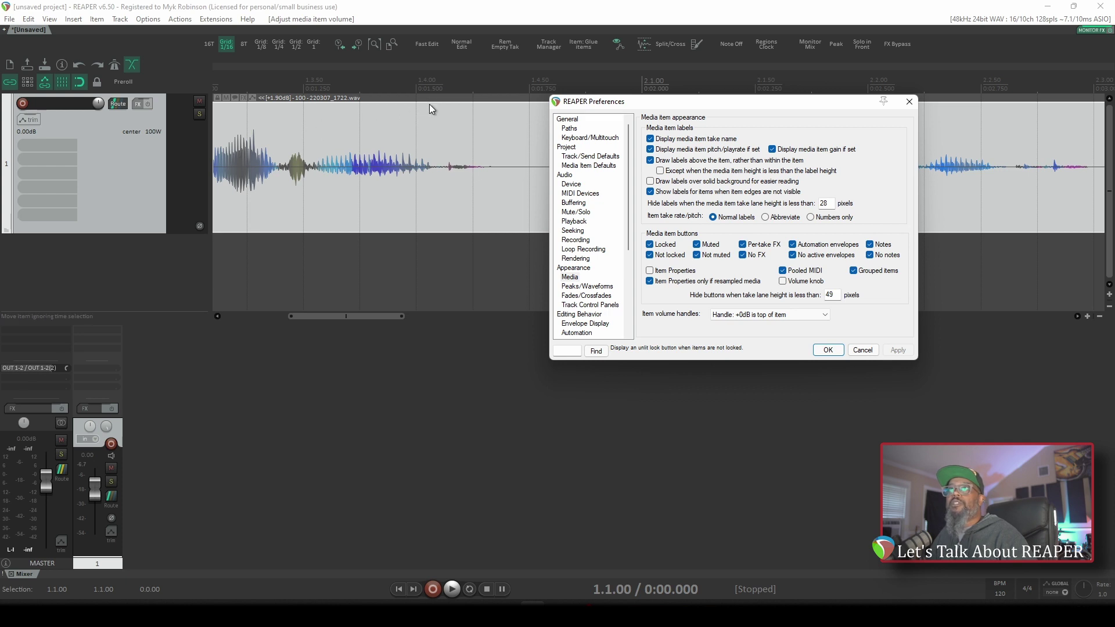
Drag the take volume to -2.78dB, then restore No handle with the volume knob shown.
mouse_move(429, 104)
mouse_down()
mouse_move(428, 174)
mouse_move(428, 140)
mouse_move(427, 170)
mouse_move(428, 158)
mouse_up()
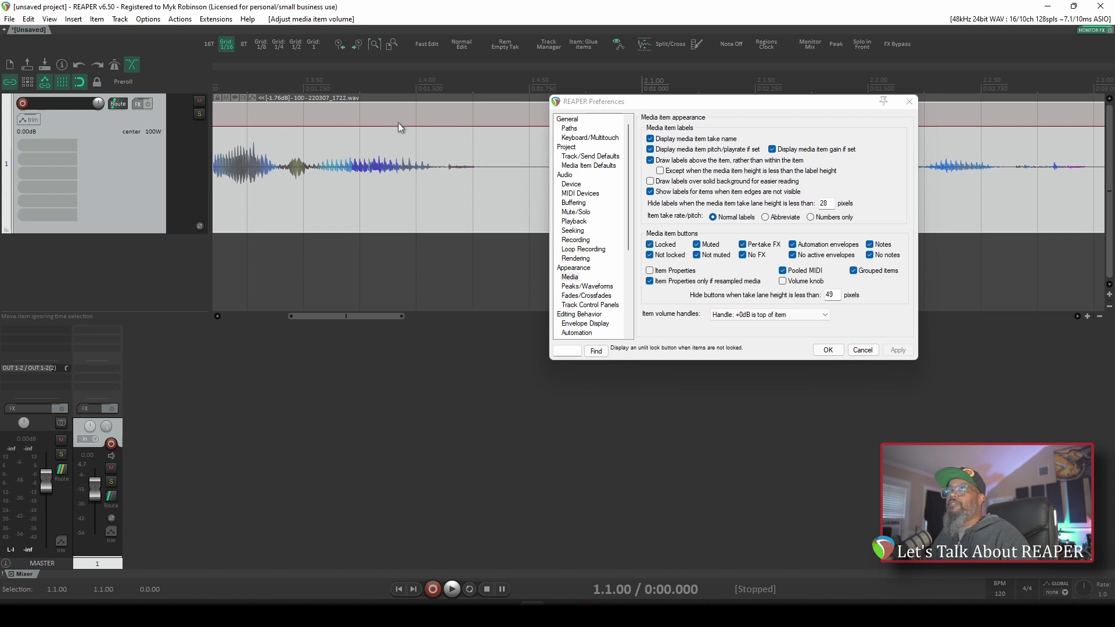
click(768, 315)
click(768, 341)
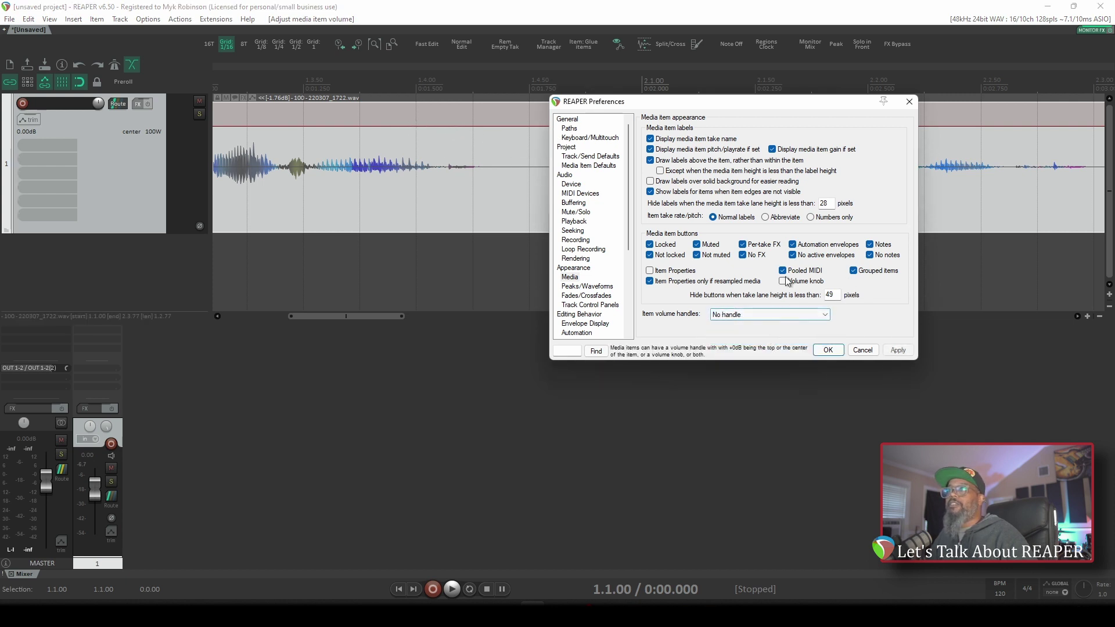
click(782, 281)
click(898, 350)
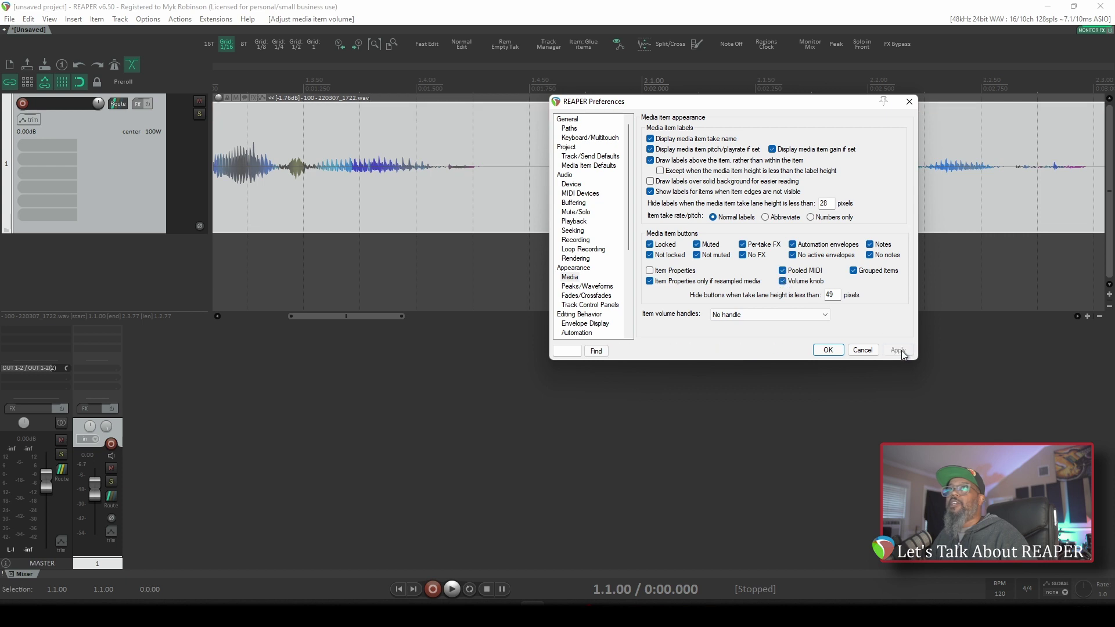
Reset the take's volume to 0dB and close Preferences.
double_click(218, 98)
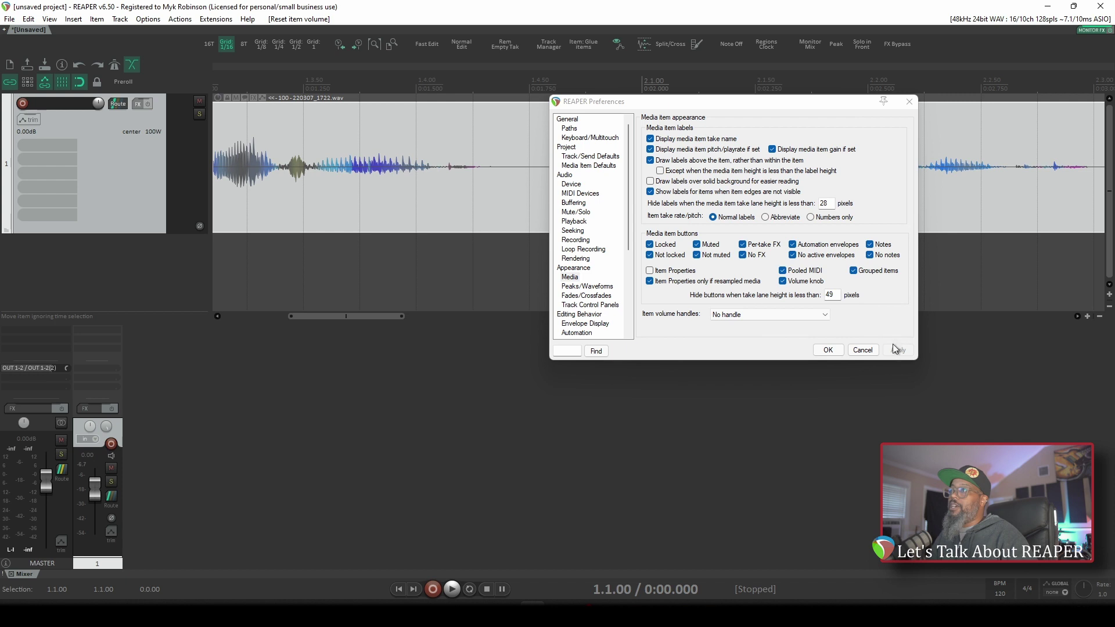
click(865, 351)
click(867, 354)
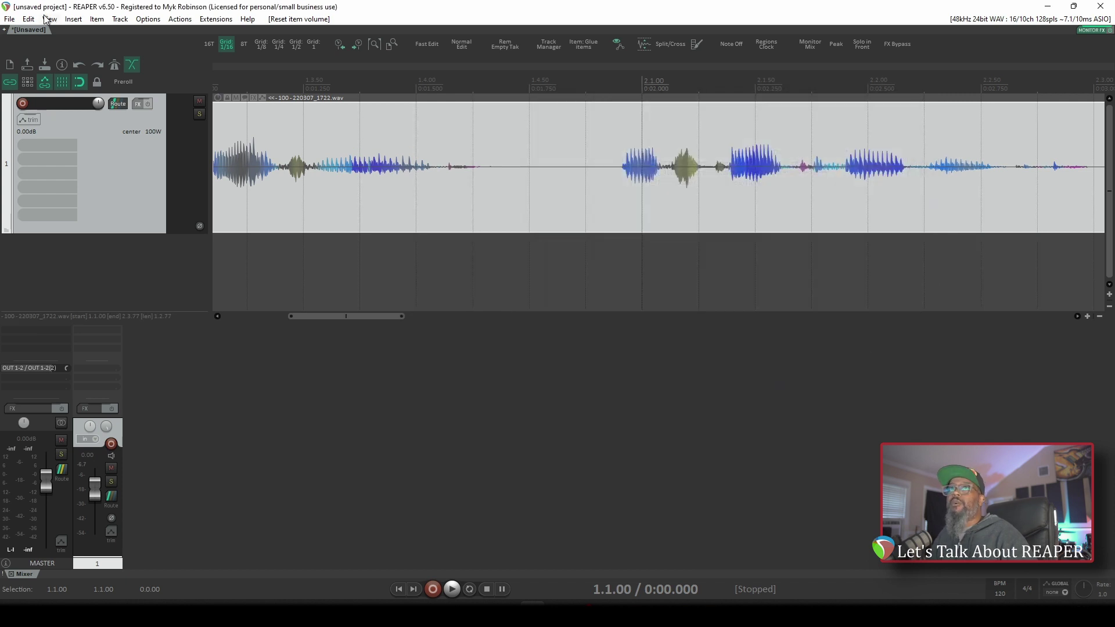
Open Project Settings and confirm the items/envelopes/markers timebase stays on Time.
click(9, 20)
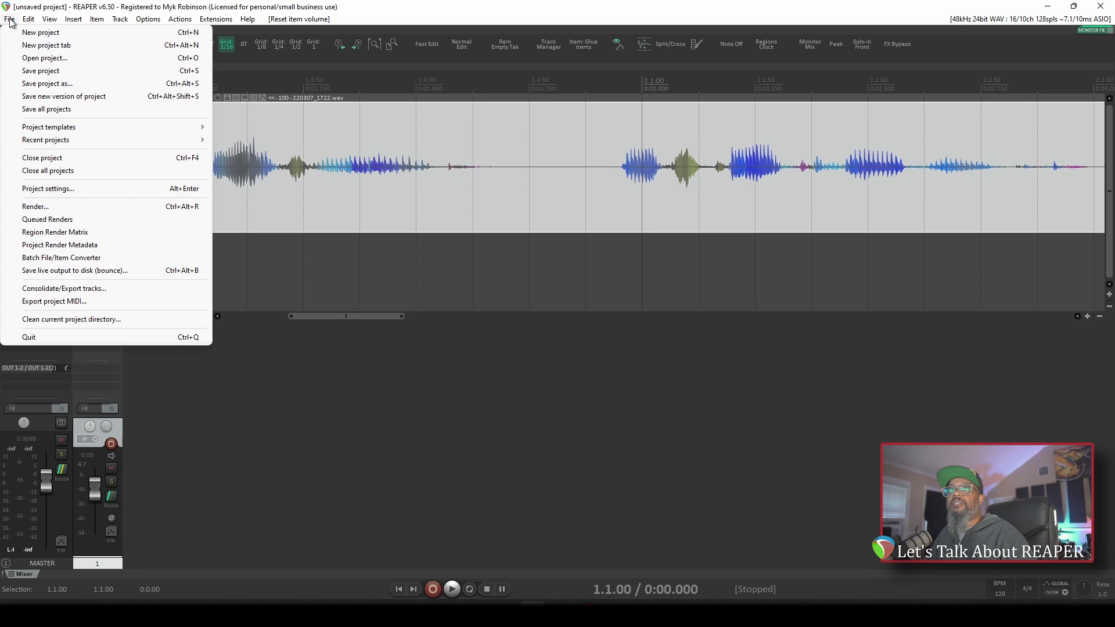
click(85, 189)
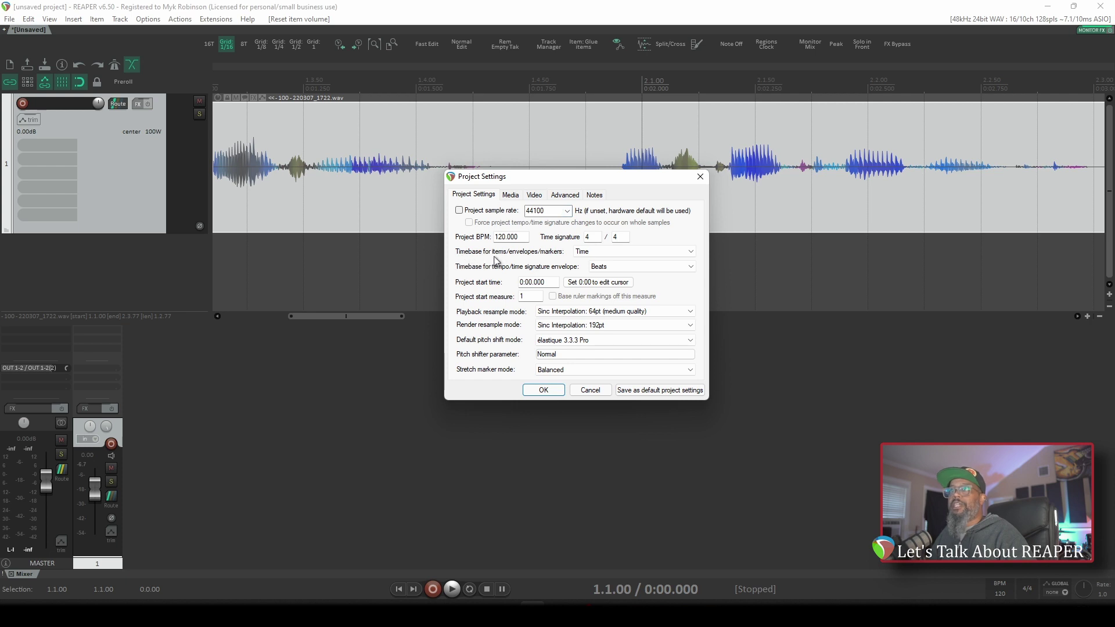
click(688, 254)
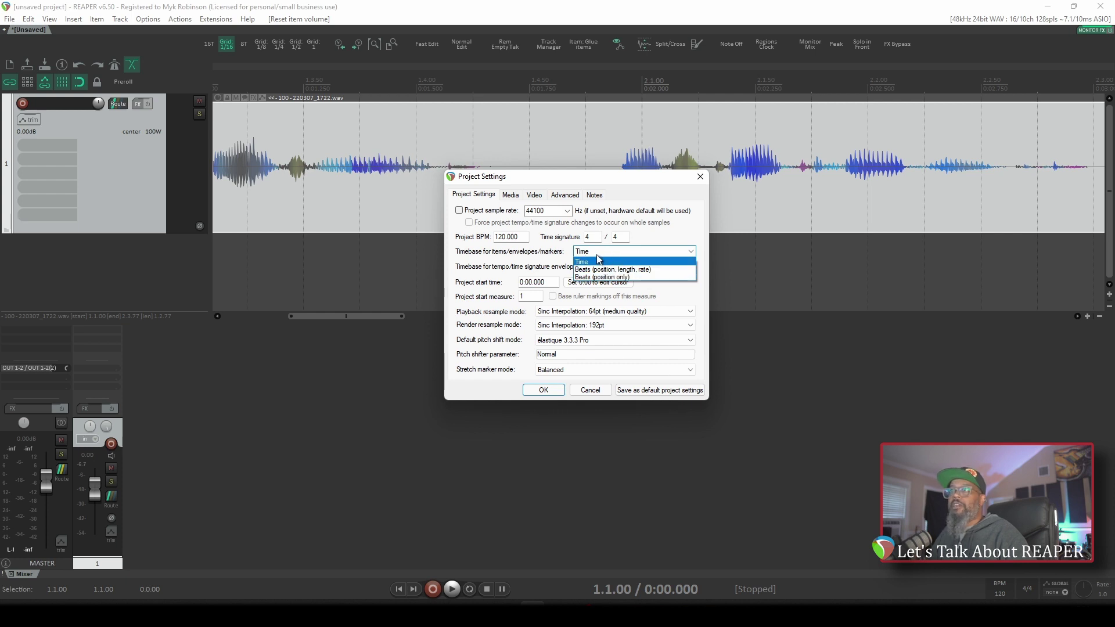
click(549, 252)
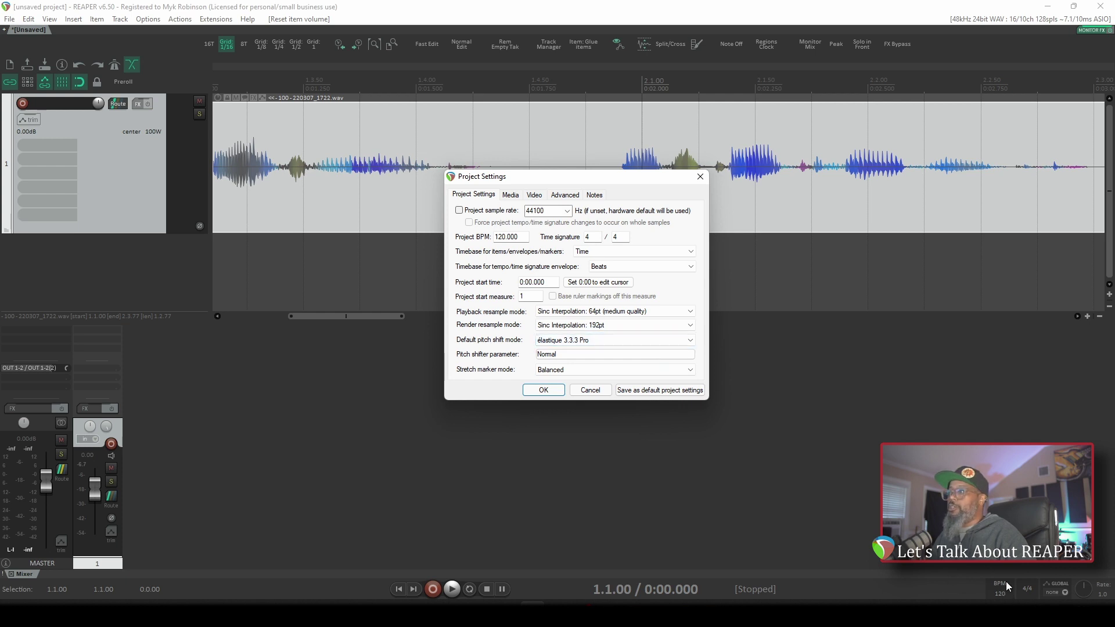
Switch the item timebase to Beats (position, length, rate) in Project Settings.
click(549, 391)
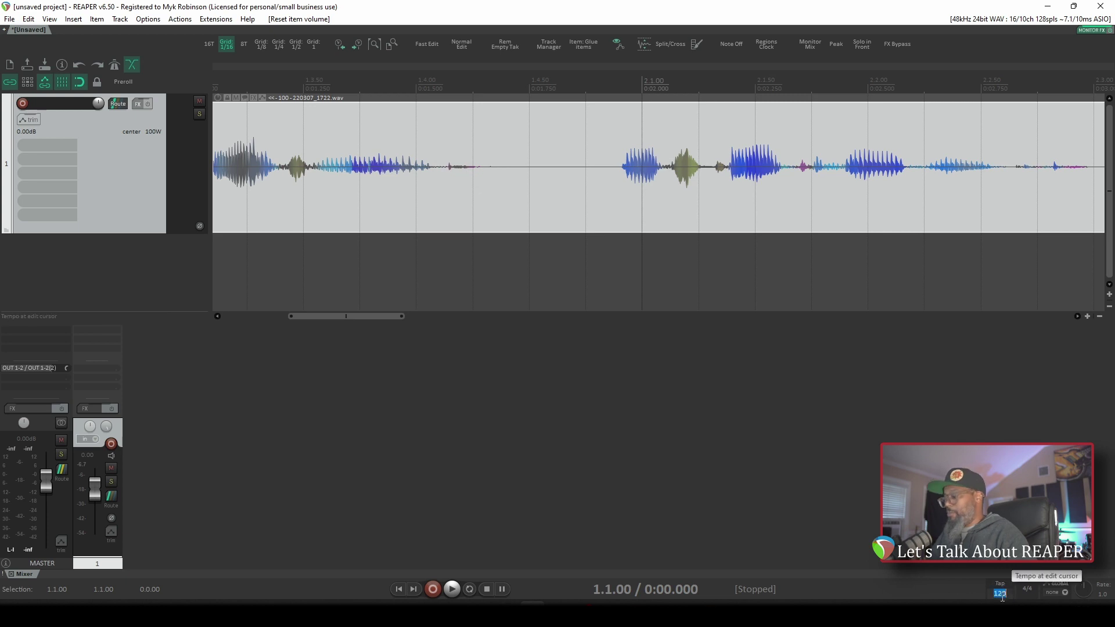
scroll(1002, 596, up, 20)
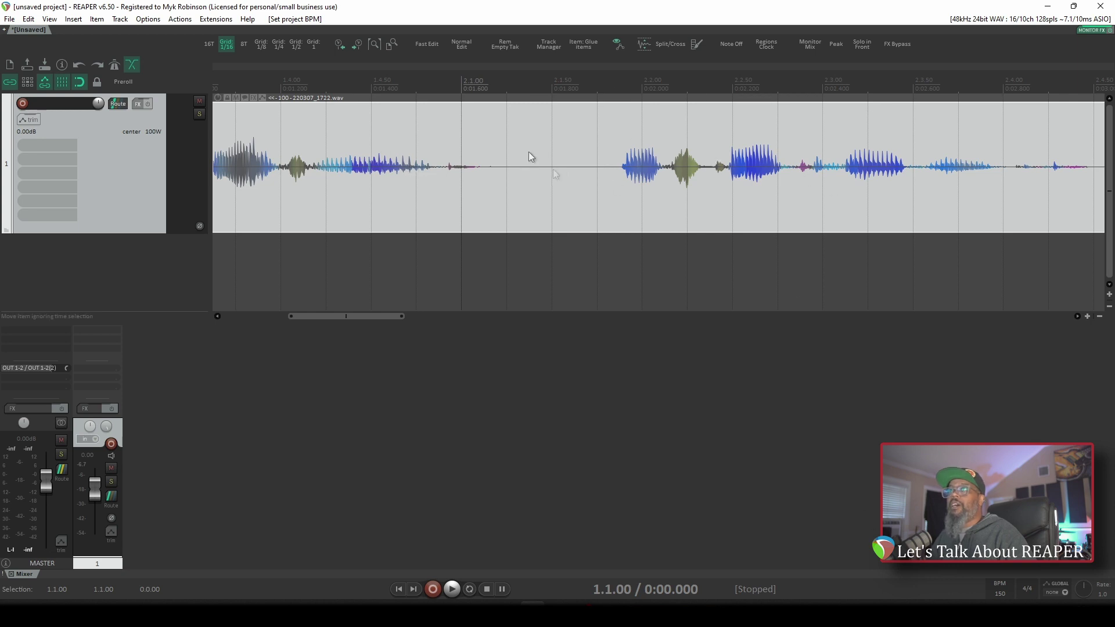
click(9, 18)
click(95, 190)
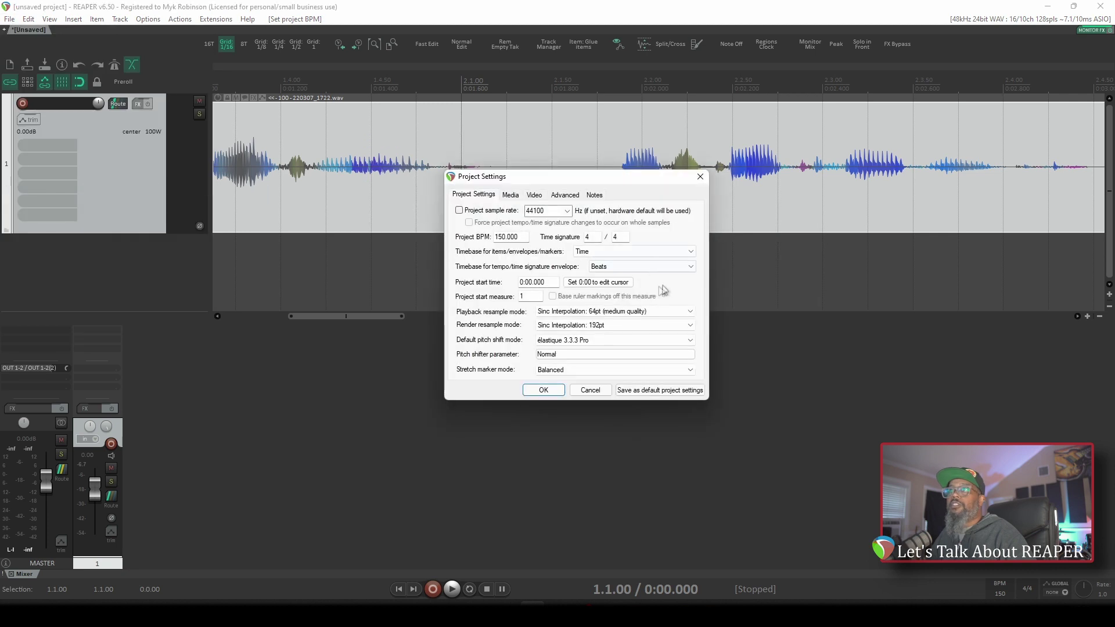
click(664, 253)
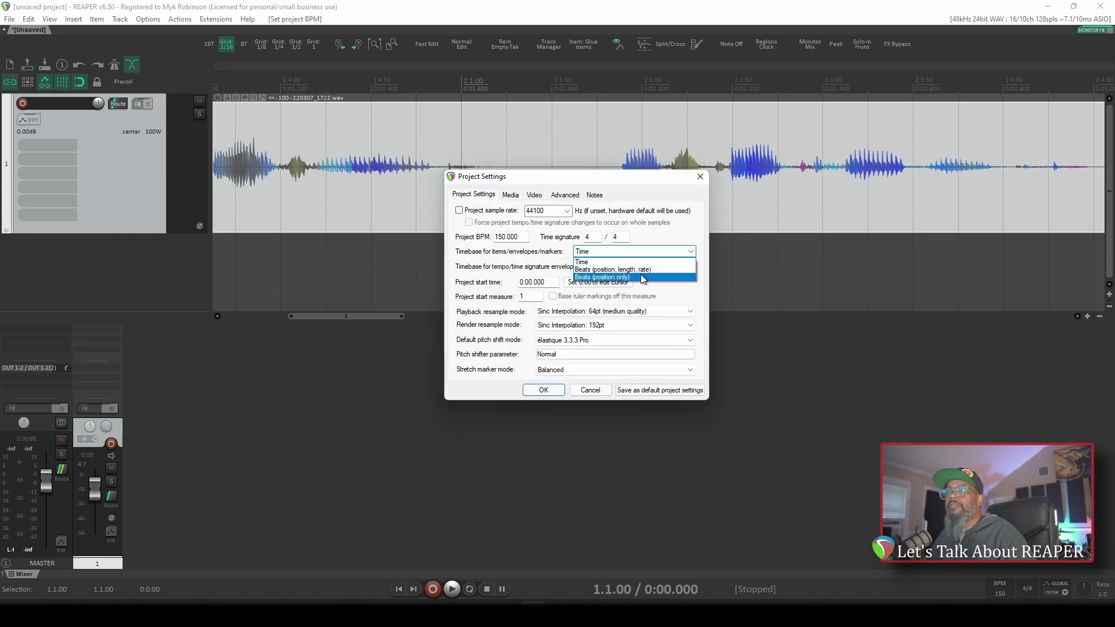
click(639, 271)
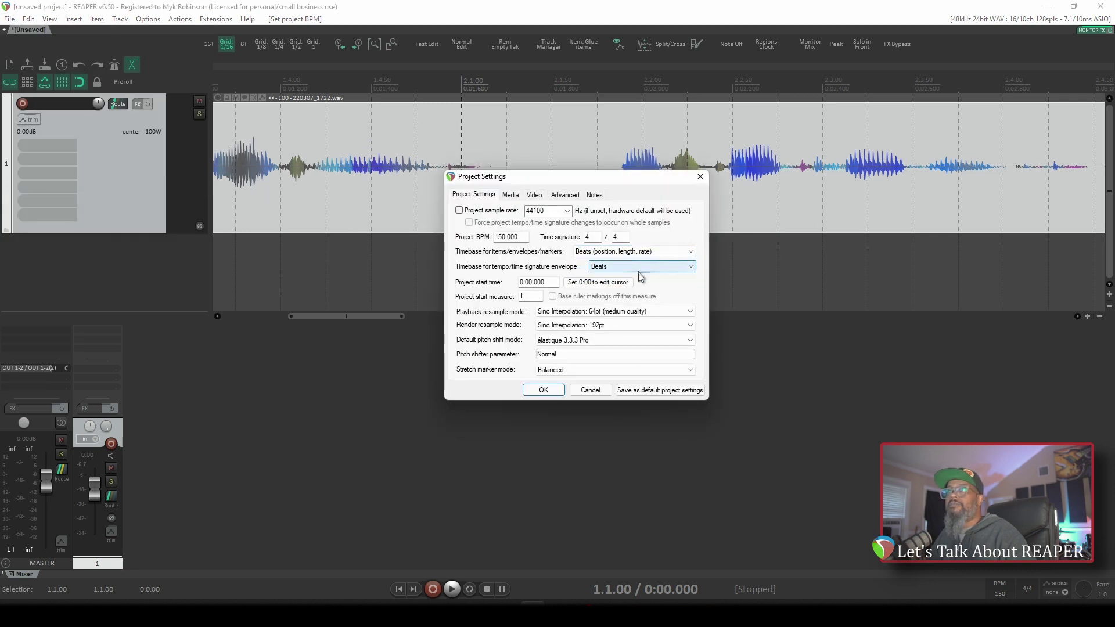
click(543, 390)
Change the project tempo to 200 BPM, then undo it back to 150 BPM.
click(1000, 593)
text(20)
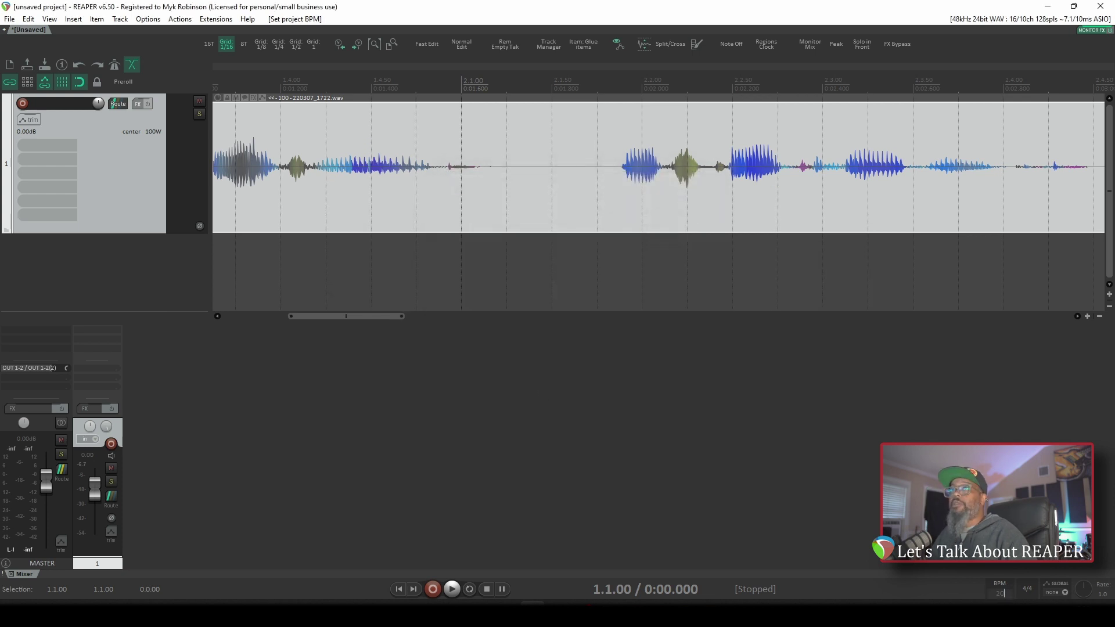
text(0)
key(Return)
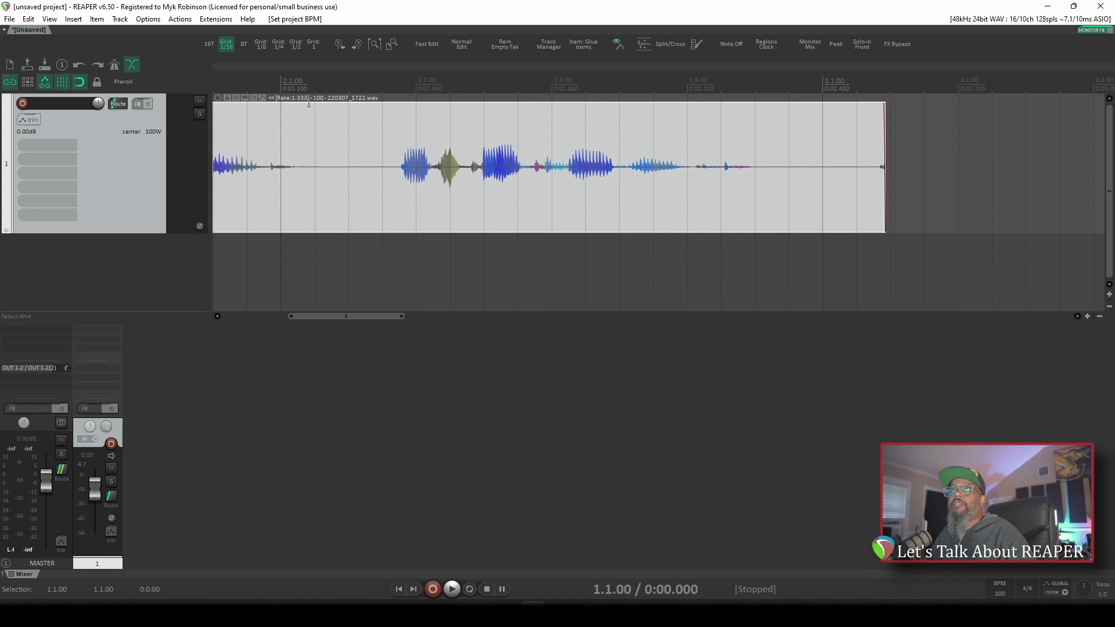
key(ctrl+z)
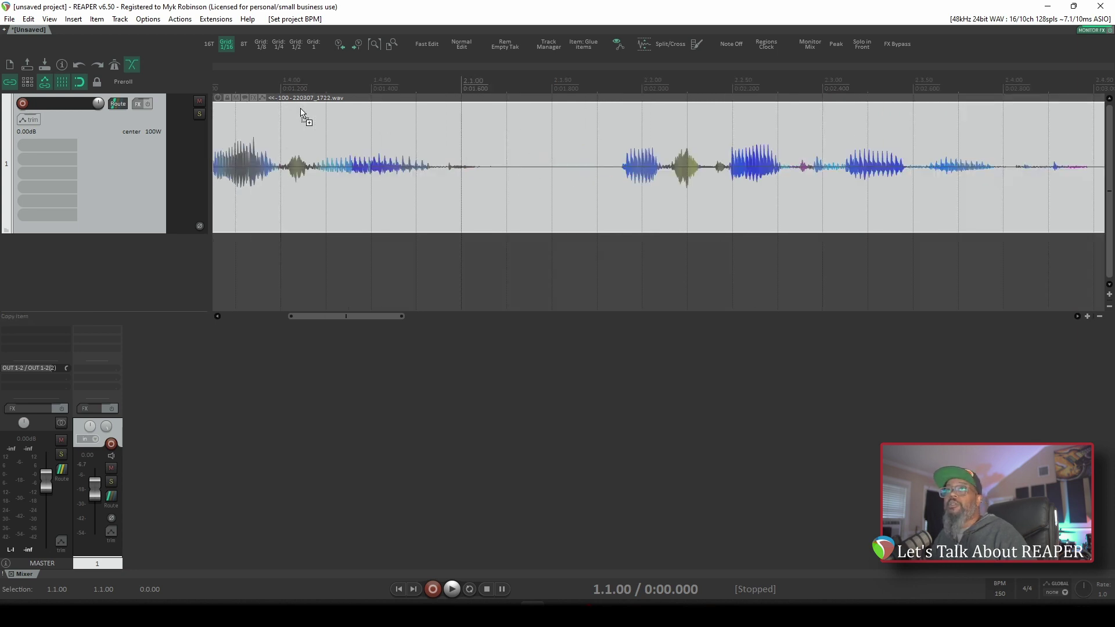
Deselect the item, then set the items/envelopes/markers timebase to Time in Project Settings.
click(473, 310)
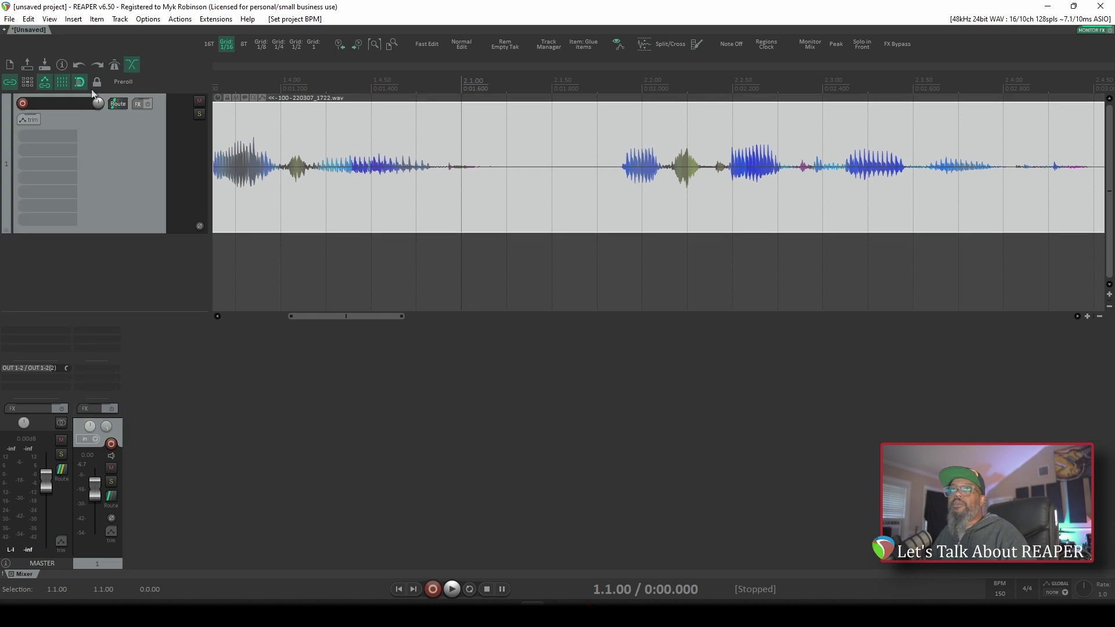
click(9, 19)
click(41, 188)
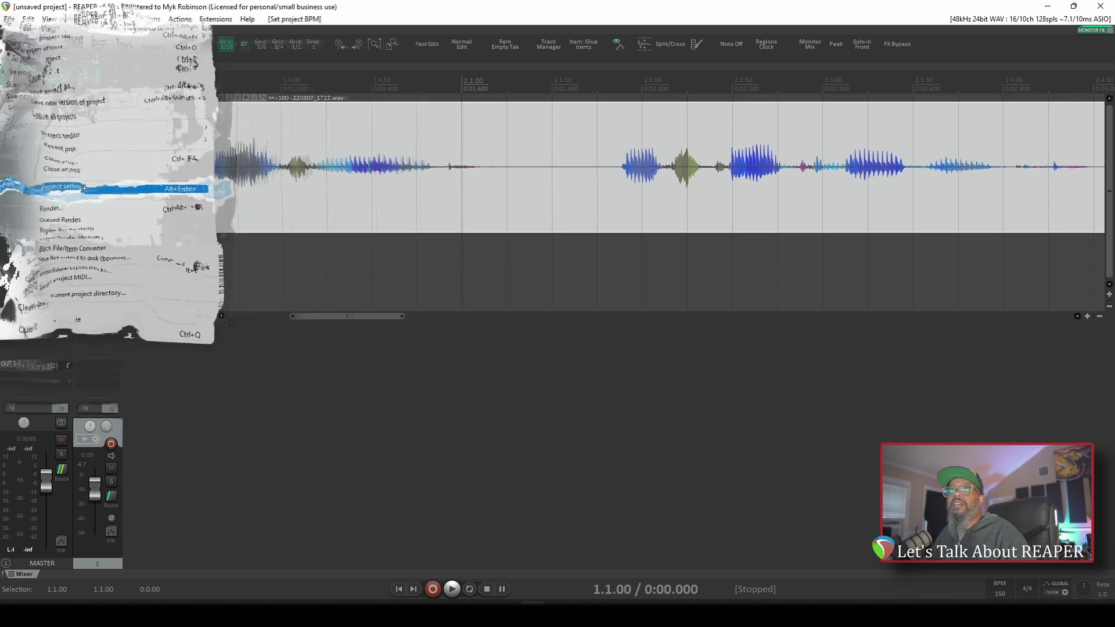
click(634, 251)
click(633, 265)
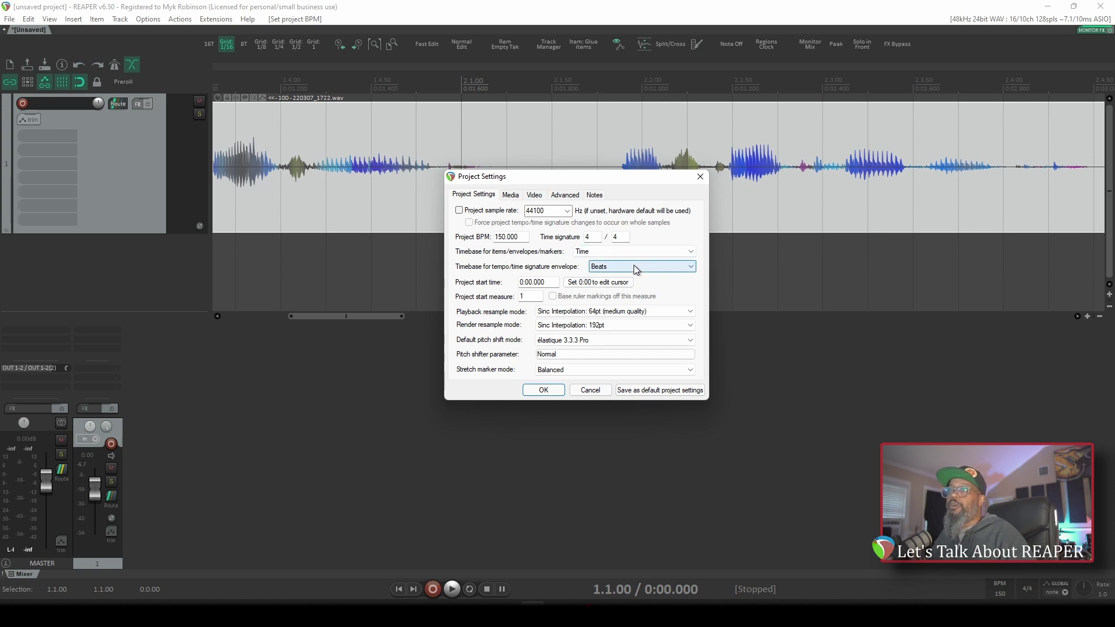
click(649, 251)
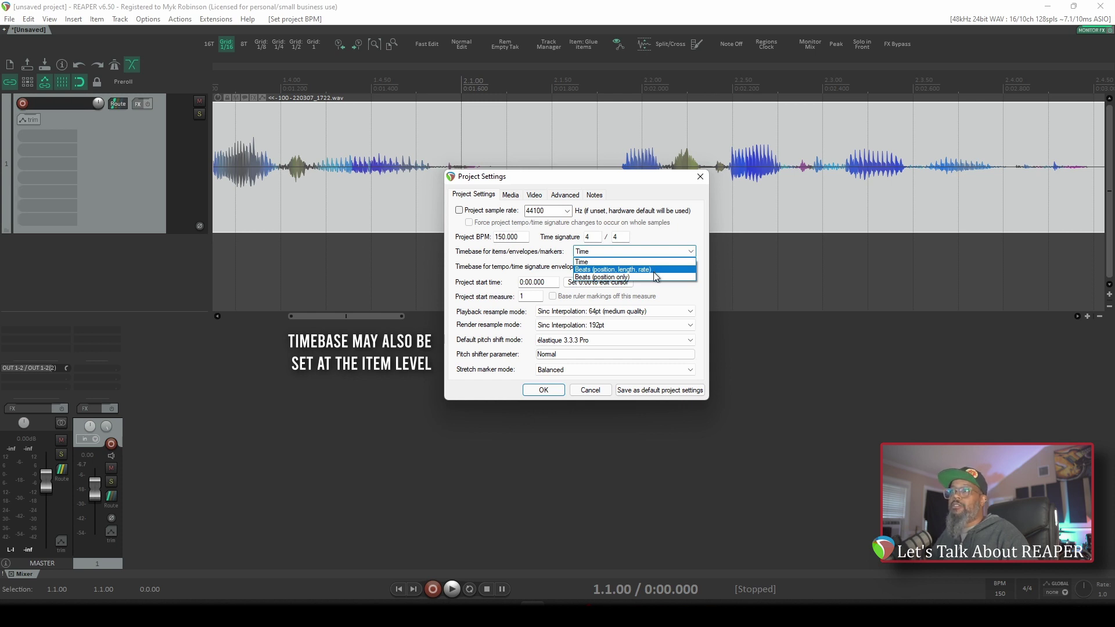
key(Escape)
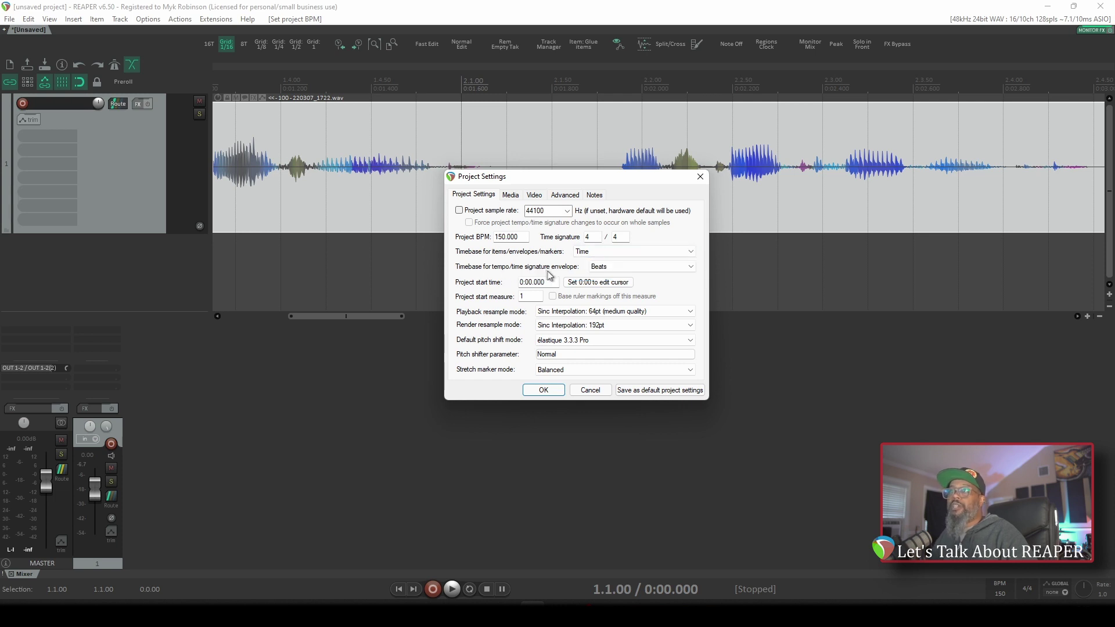
Keep Beats as the tempo envelope timebase and view the Media settings.
click(676, 268)
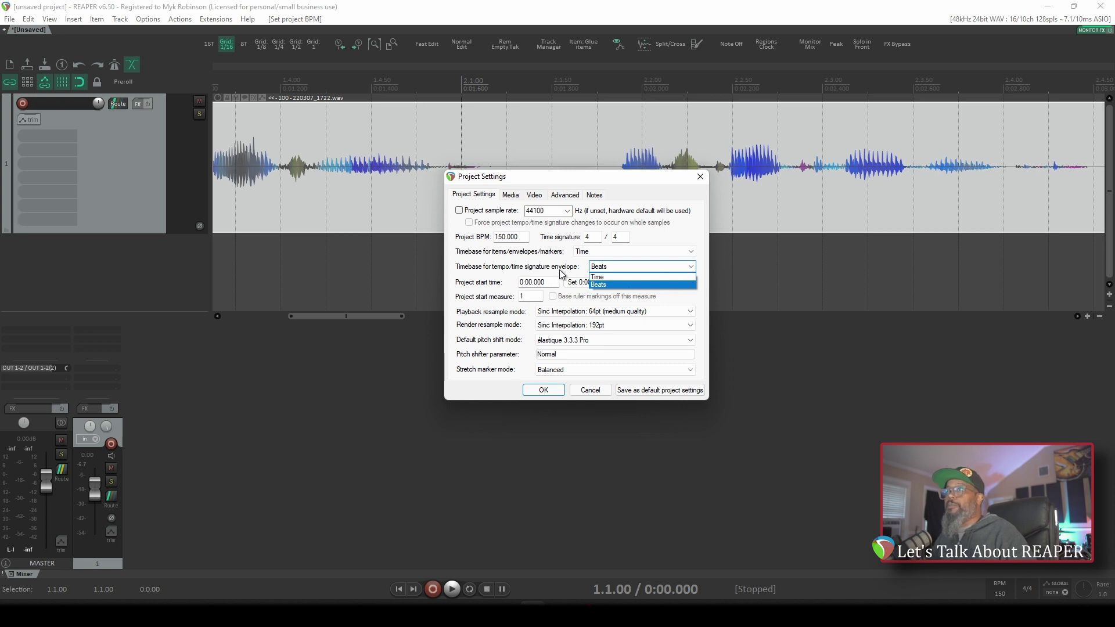
click(613, 284)
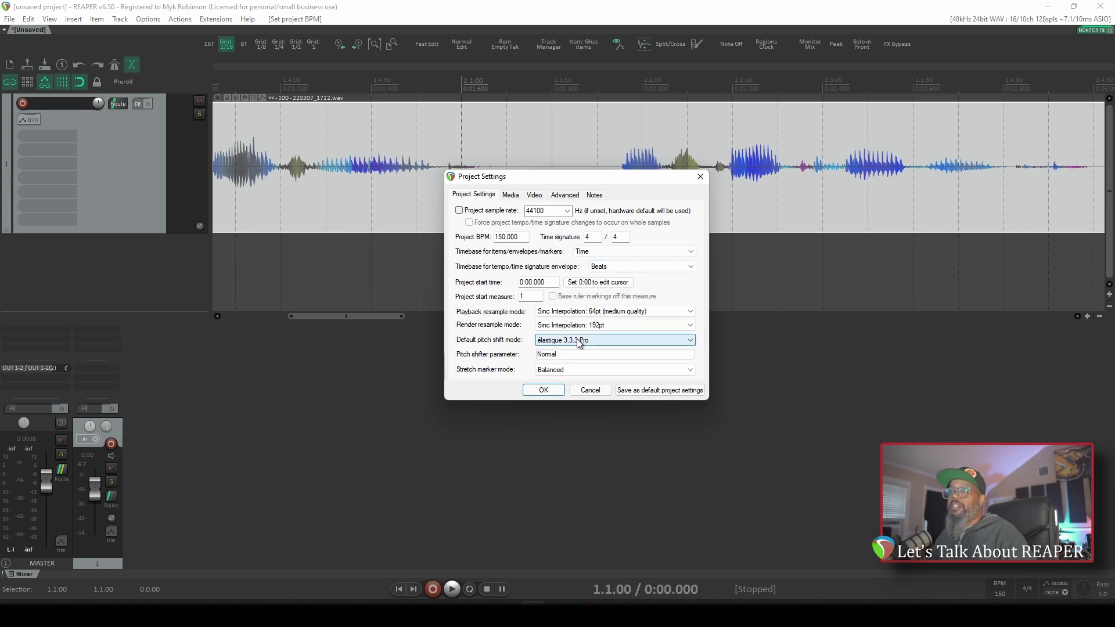
click(513, 195)
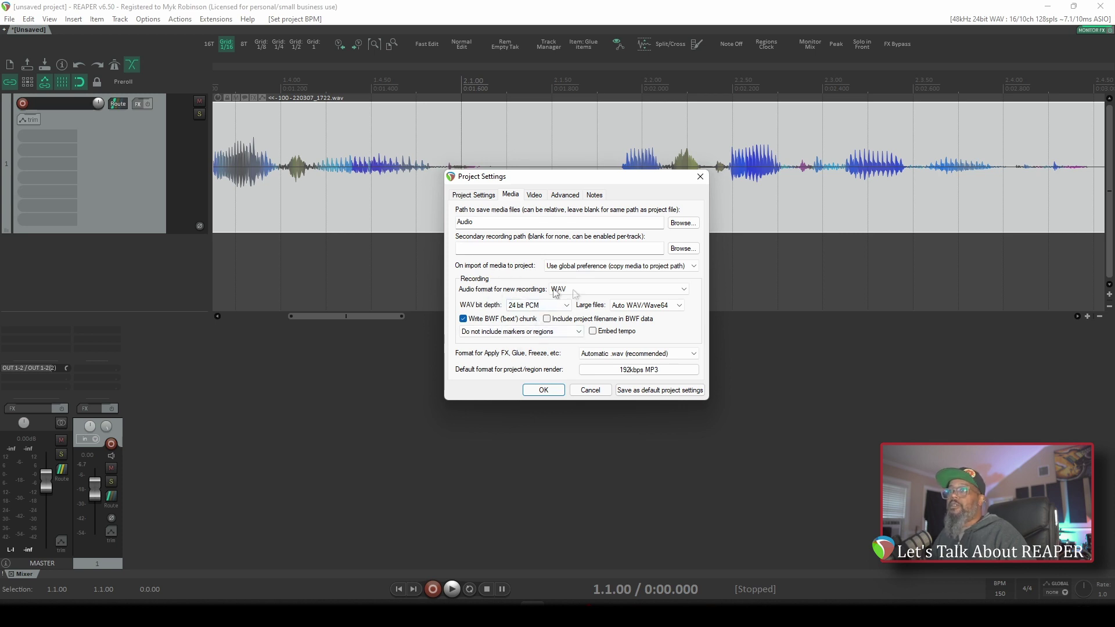
Leave WAV as the recording format and cancel Project Settings without applying.
click(601, 290)
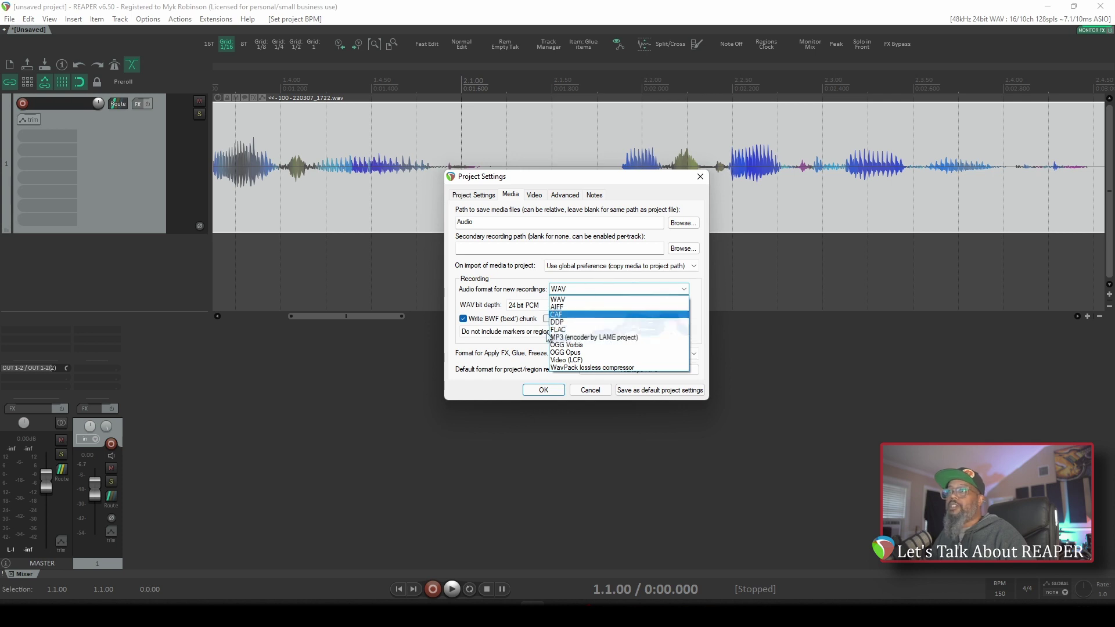
click(486, 283)
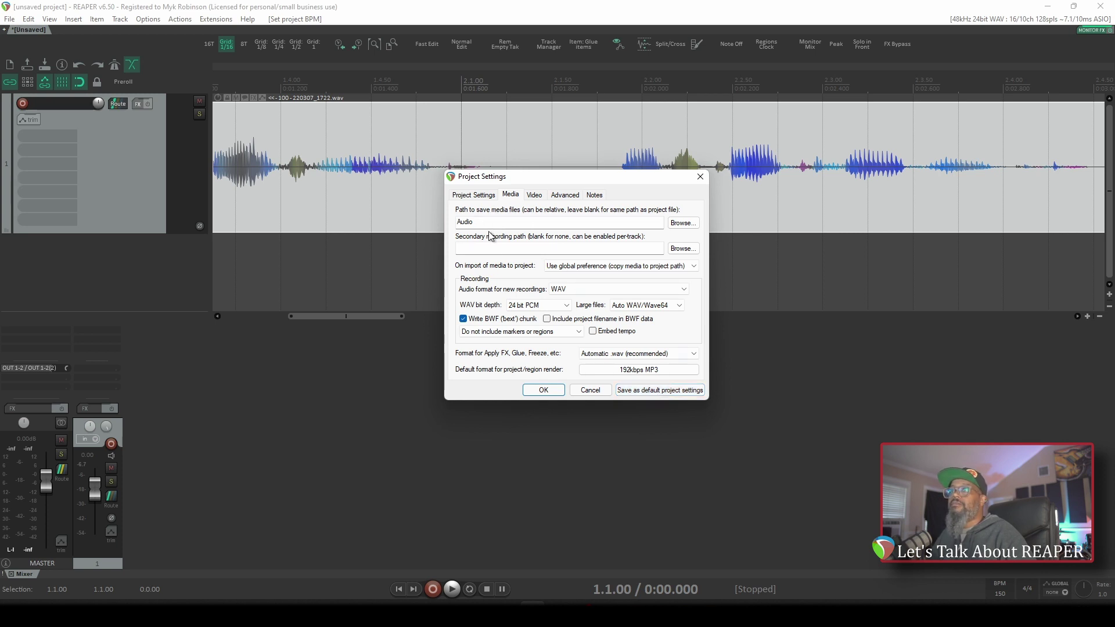
click(589, 390)
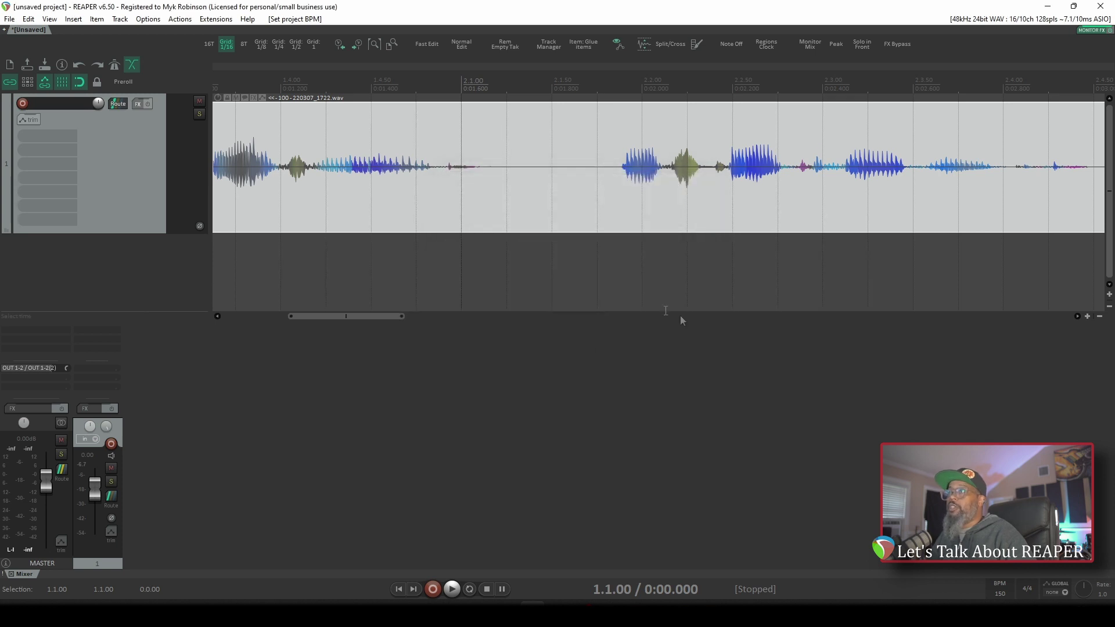
Quit REAPER without saving, then choose New project when it restarts.
click(1099, 8)
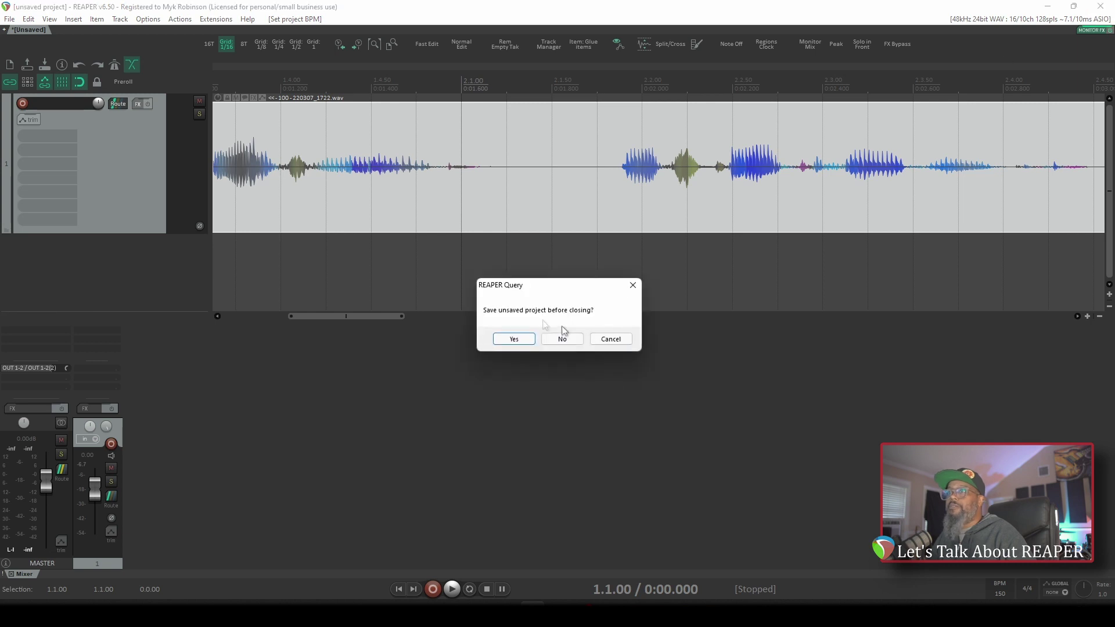
click(573, 338)
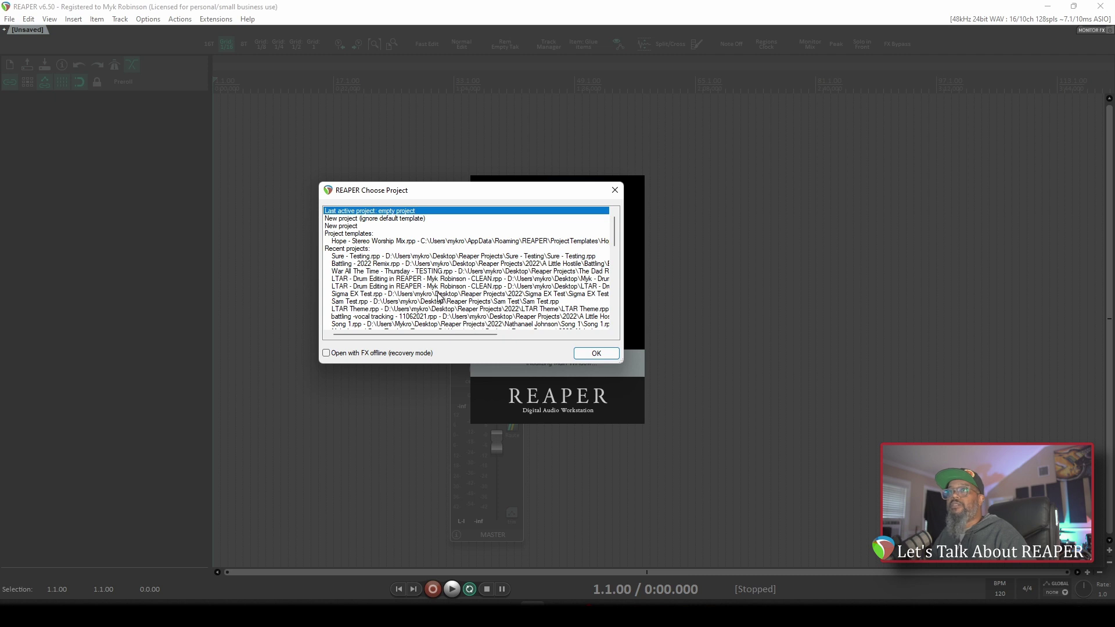
click(352, 226)
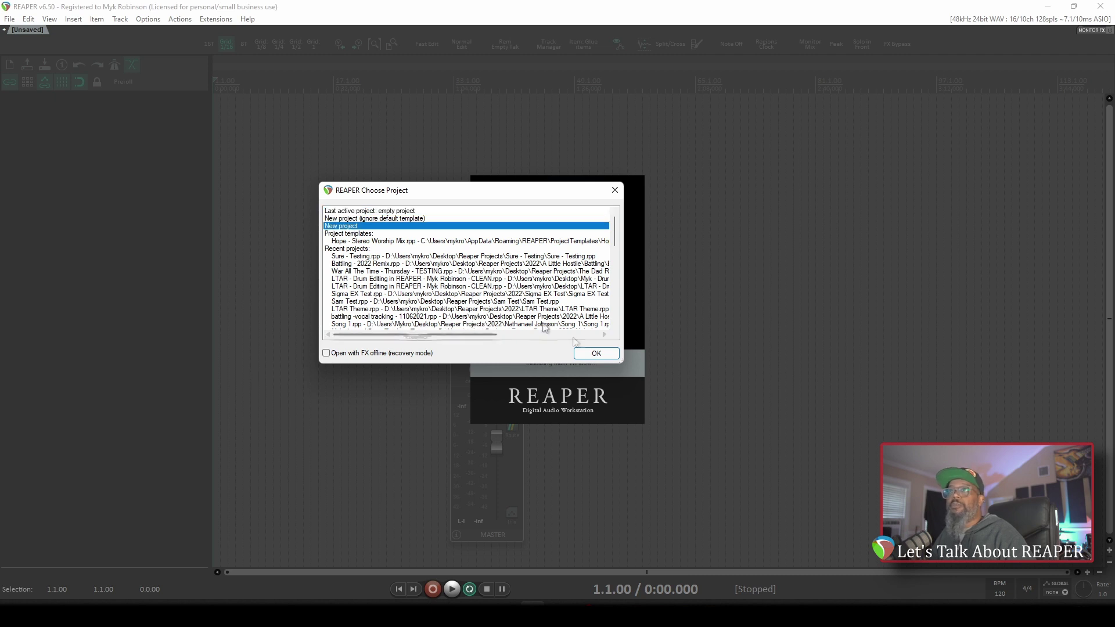
click(598, 354)
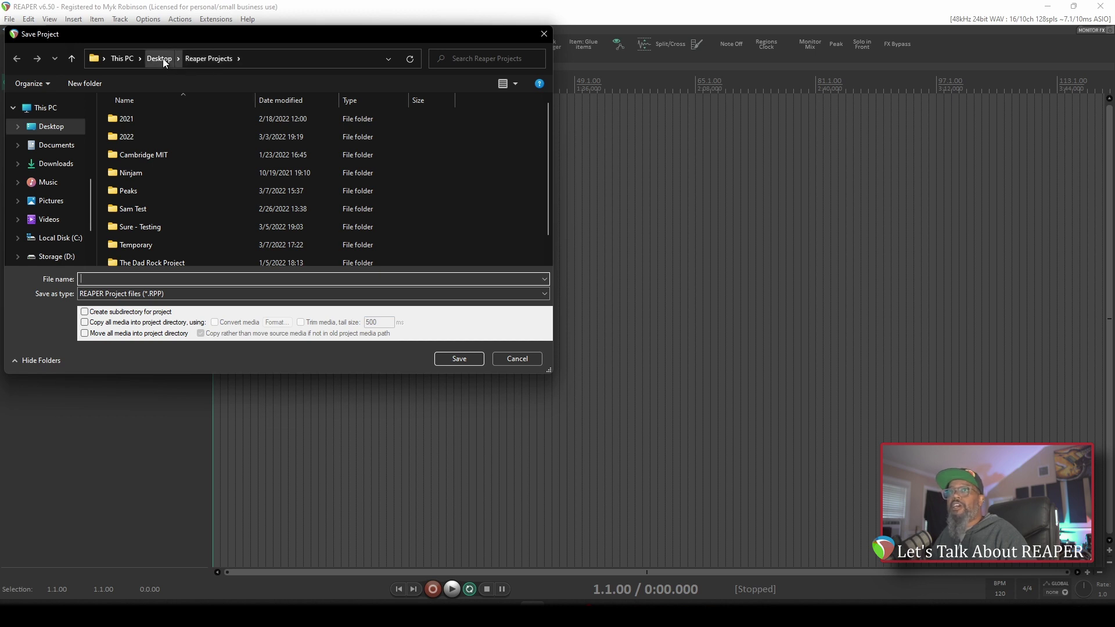
Save the project as 'Sure - Emarosa' with Create subdirectory for project ticked.
click(85, 312)
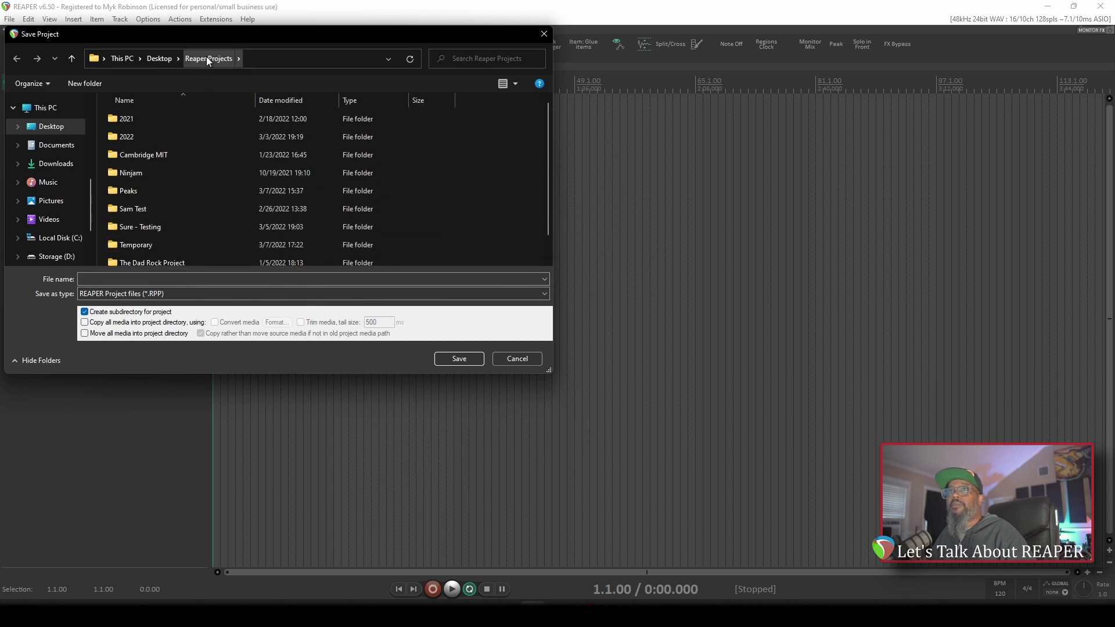
click(280, 280)
text(Sure - Emarosa)
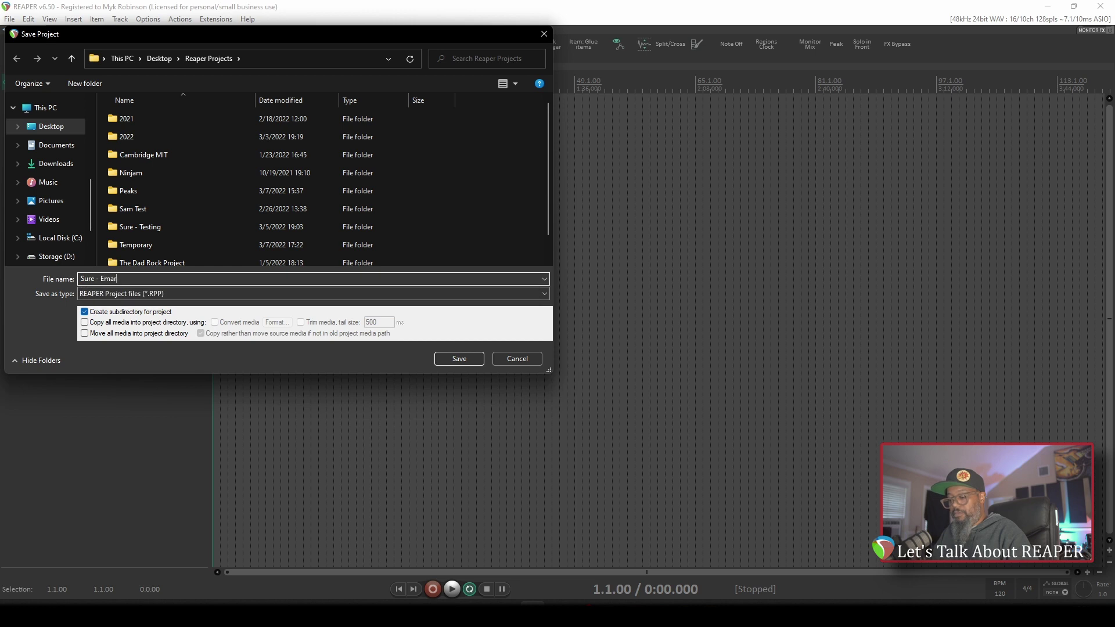
click(468, 360)
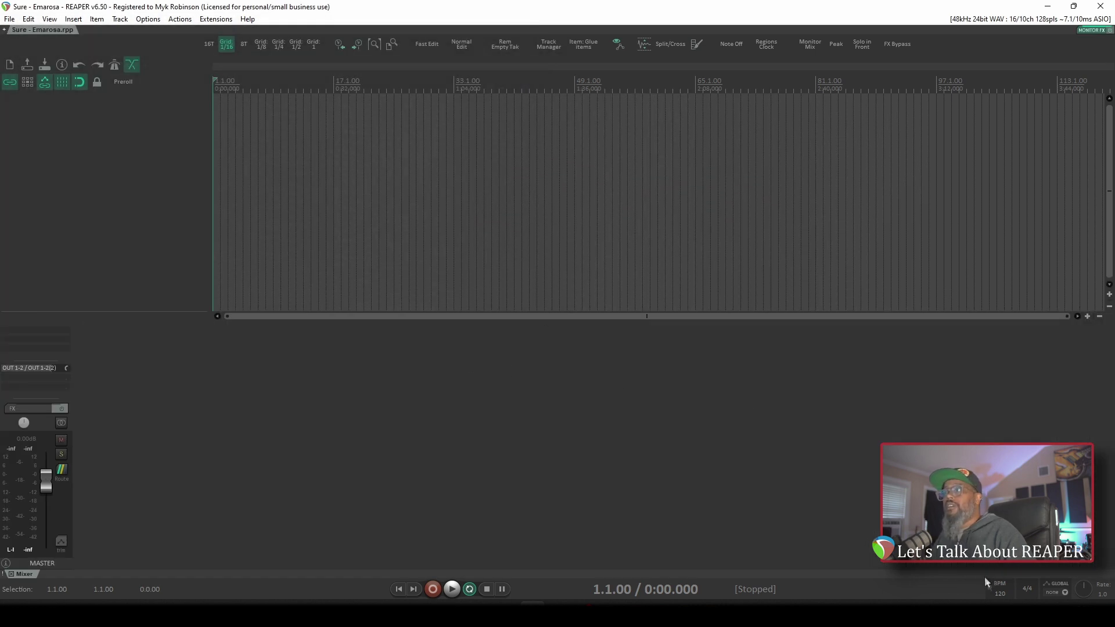
Set the project tempo to 147 BPM and open File Explorer.
click(999, 593)
text(147)
key(Return)
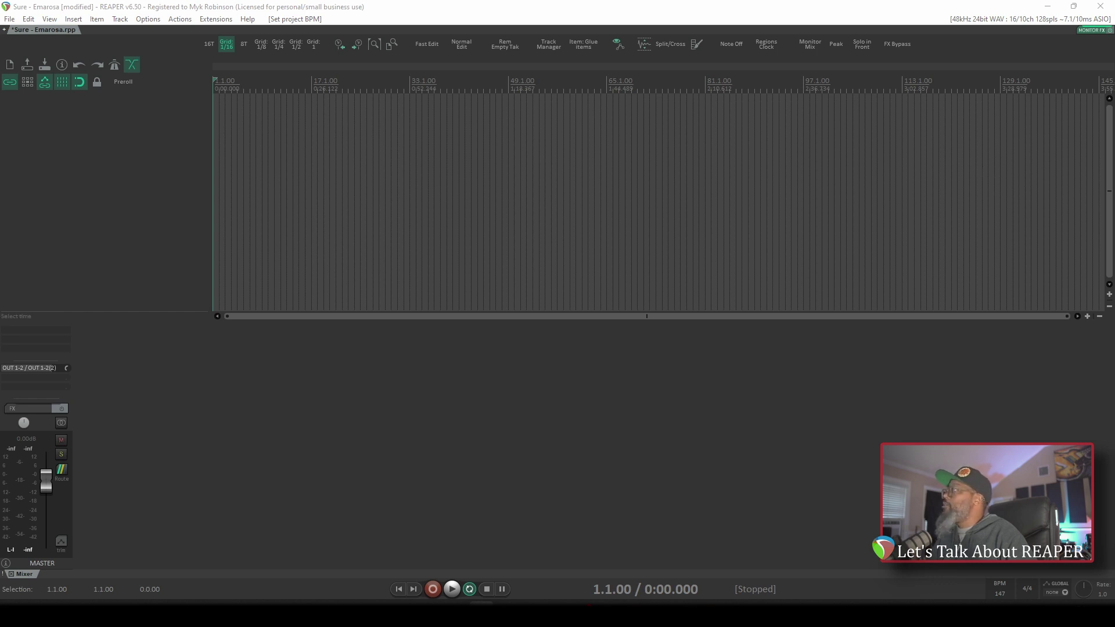
key(super+e)
Browse into Reaper Projects > Sure - Emarosa to confirm the .rpp file, then return to REAPER.
click(348, 286)
double_click(347, 285)
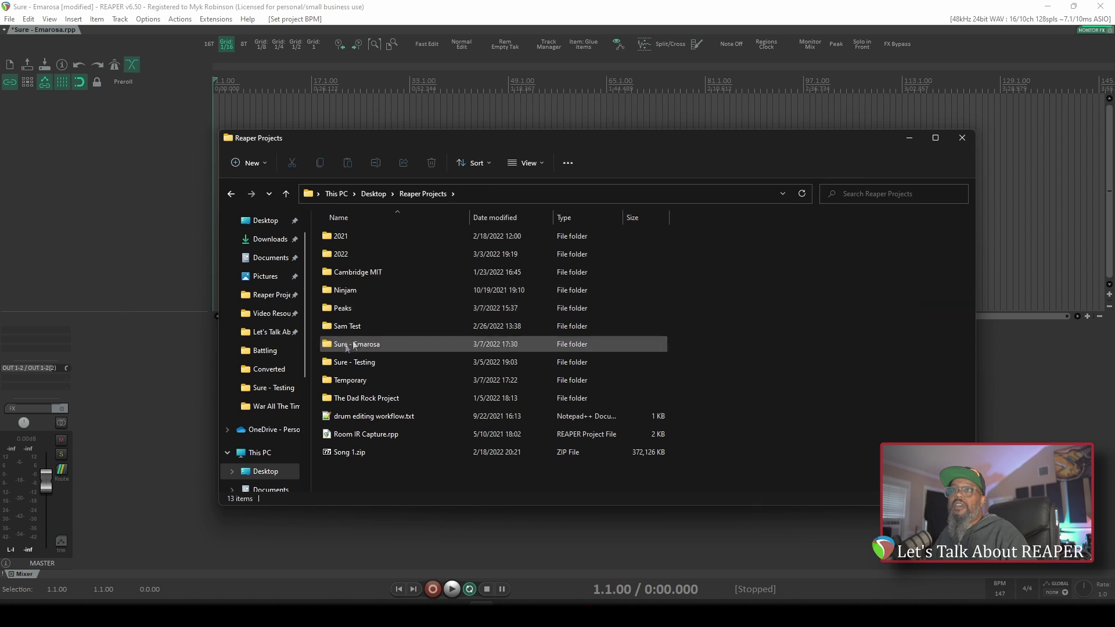
drag(343, 350, 340, 347)
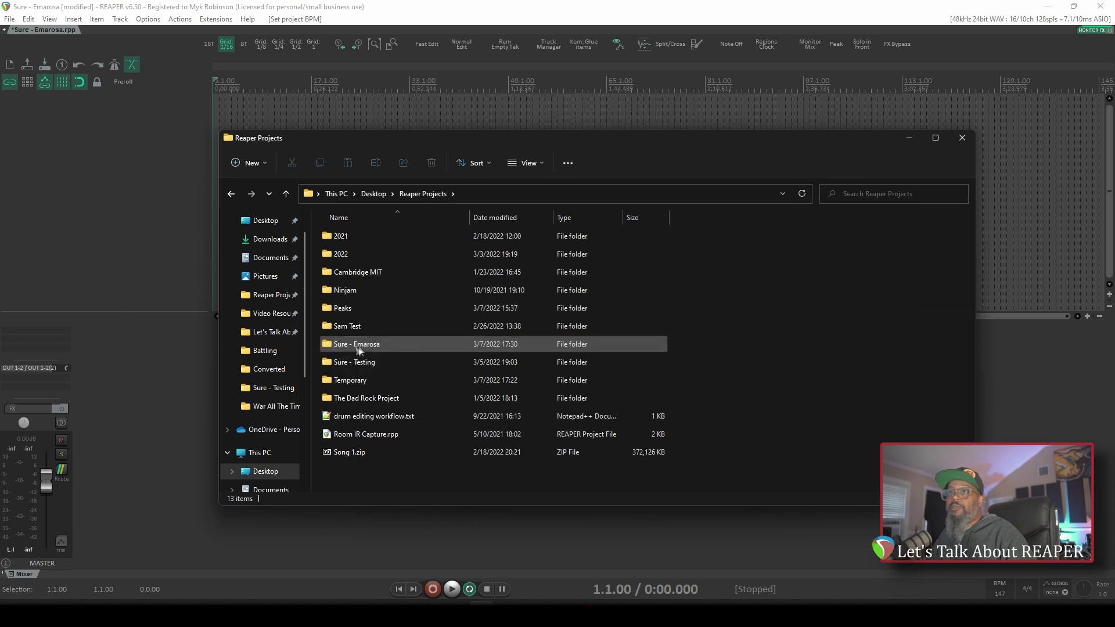
double_click(364, 346)
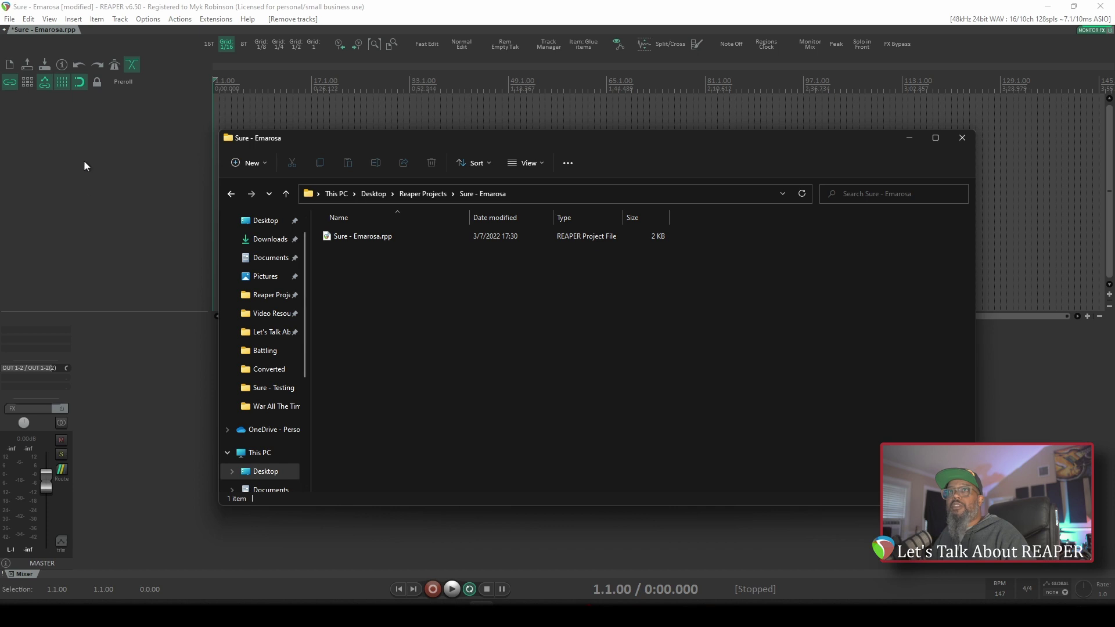
click(65, 196)
Add a new track and name it 'Test'.
double_click(65, 195)
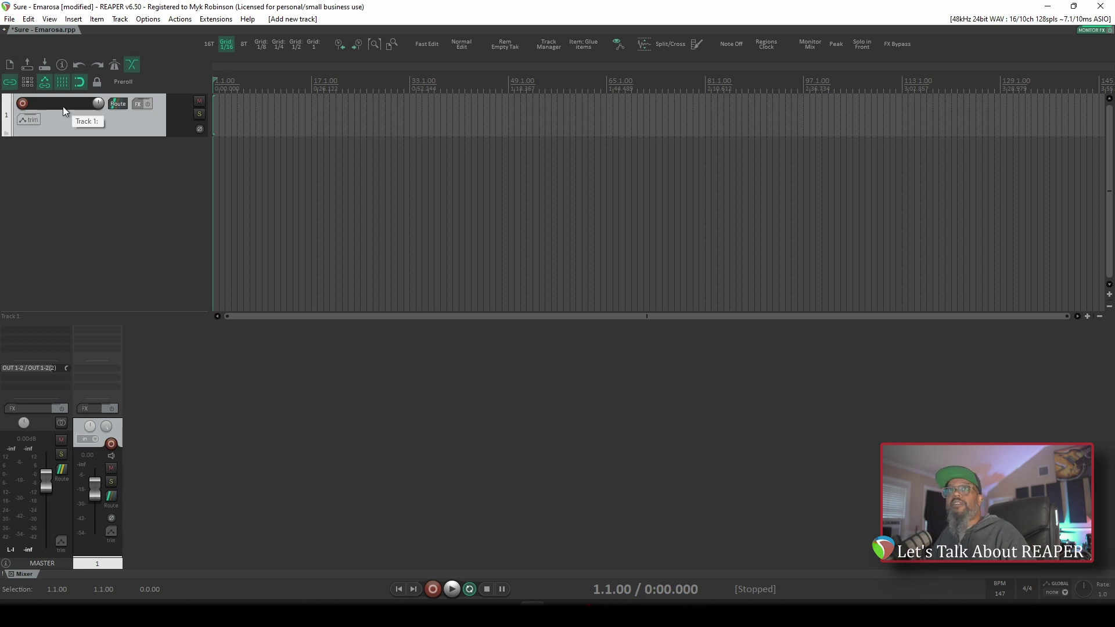
text(Test)
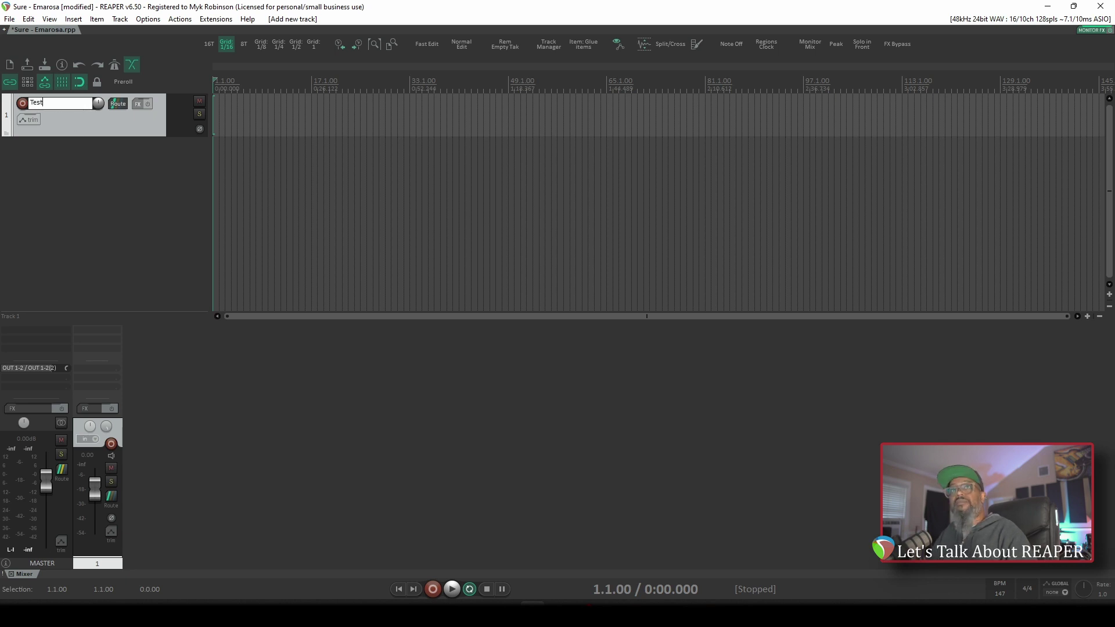
key(Return)
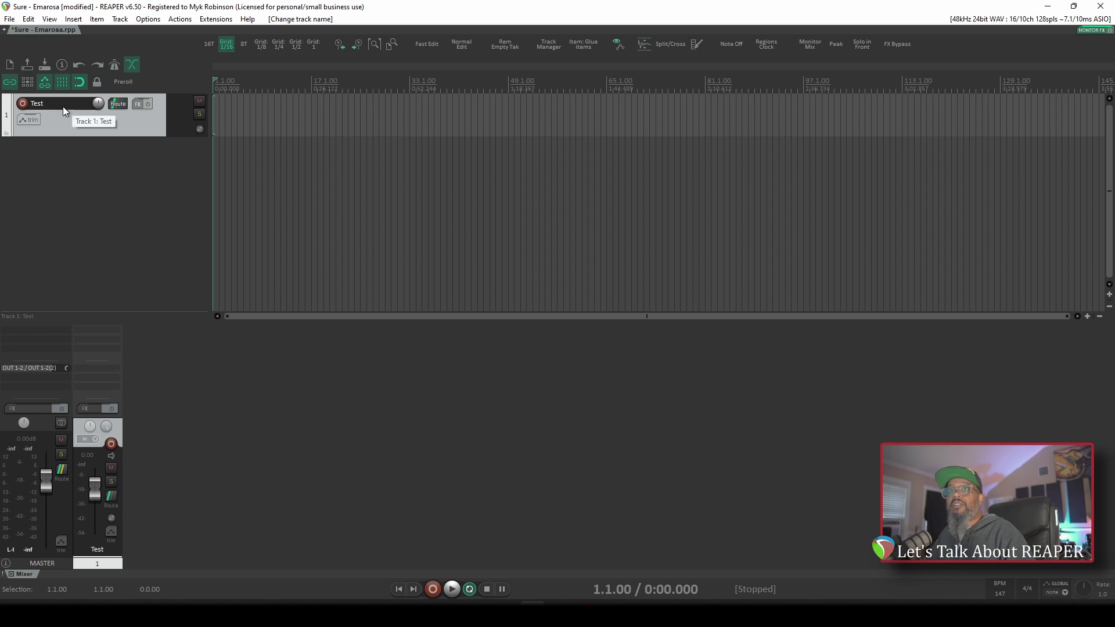
Record a short armed take on Test, keep the file with Save All, and switch to File Explorer.
click(113, 443)
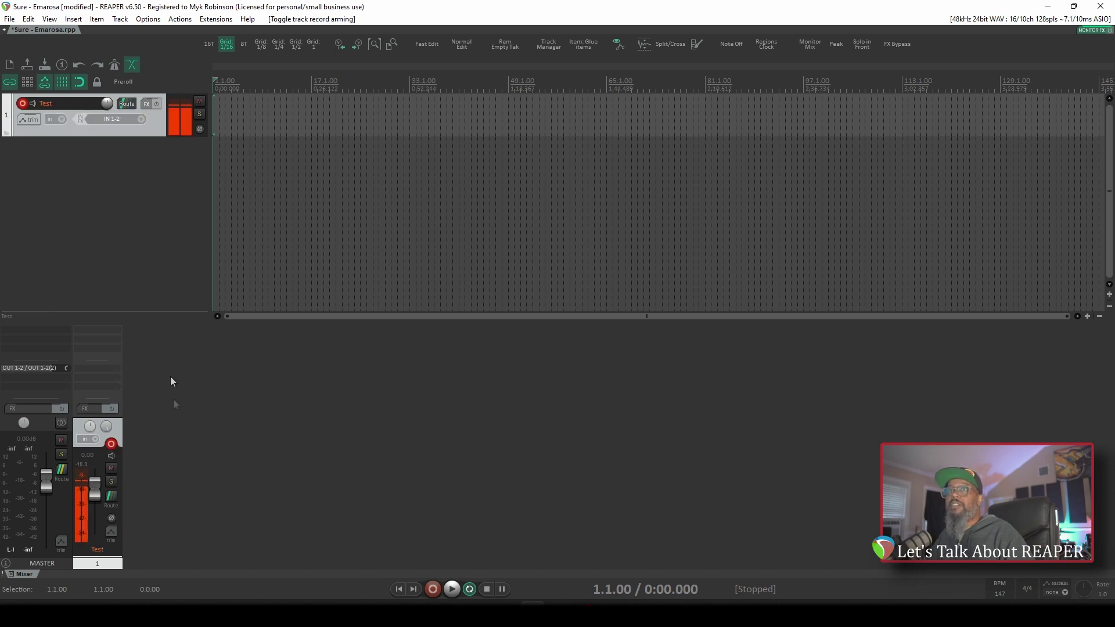
click(433, 588)
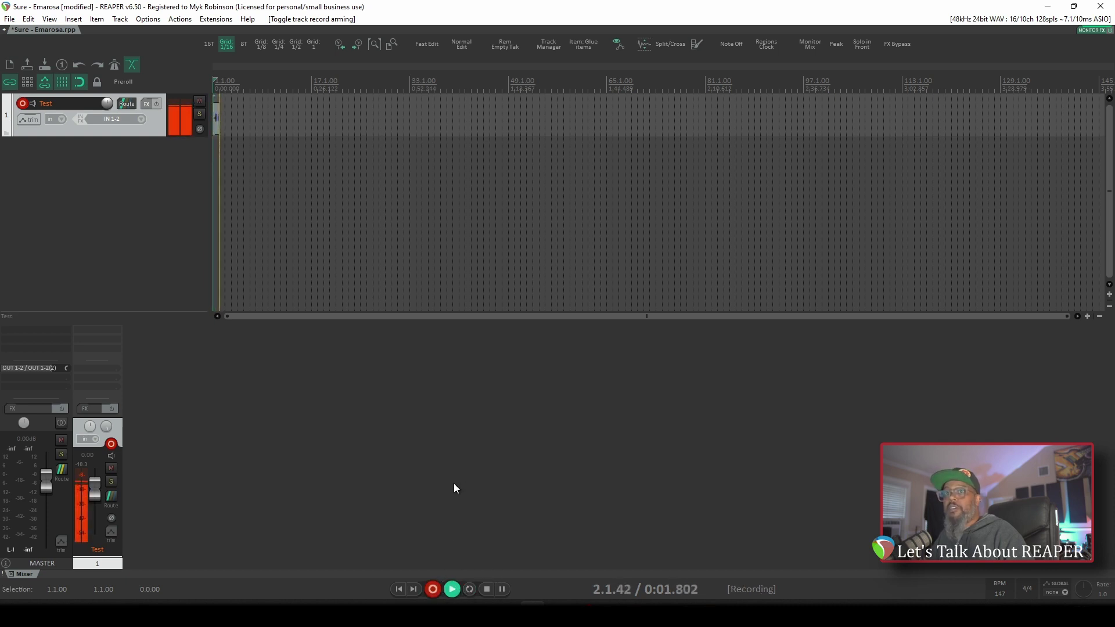
key(space)
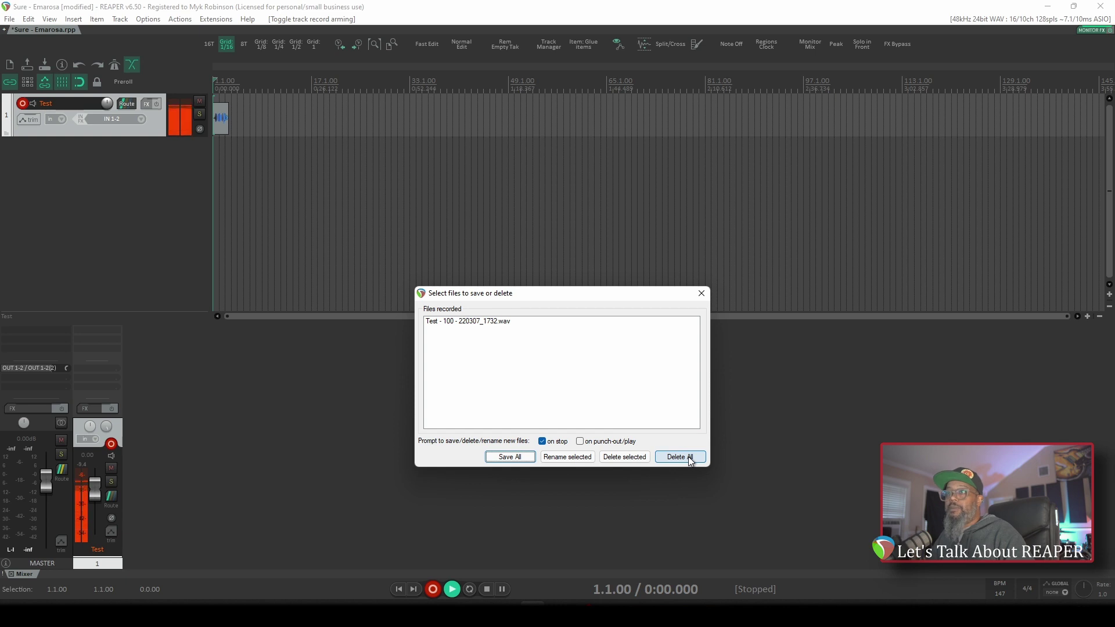
click(508, 456)
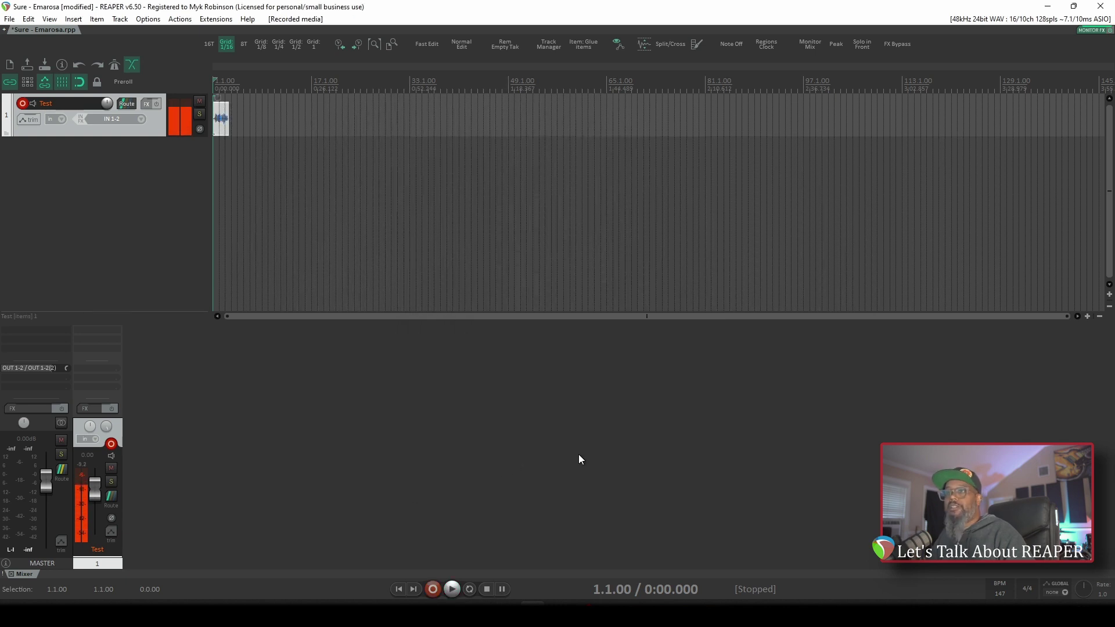
key(alt+Tab)
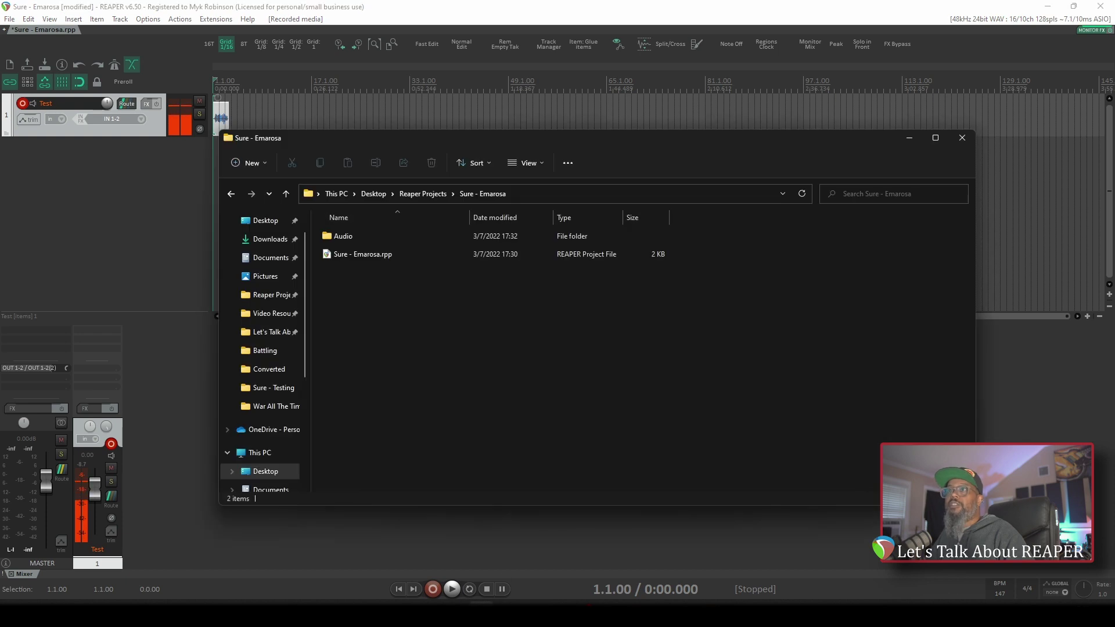
double_click(349, 237)
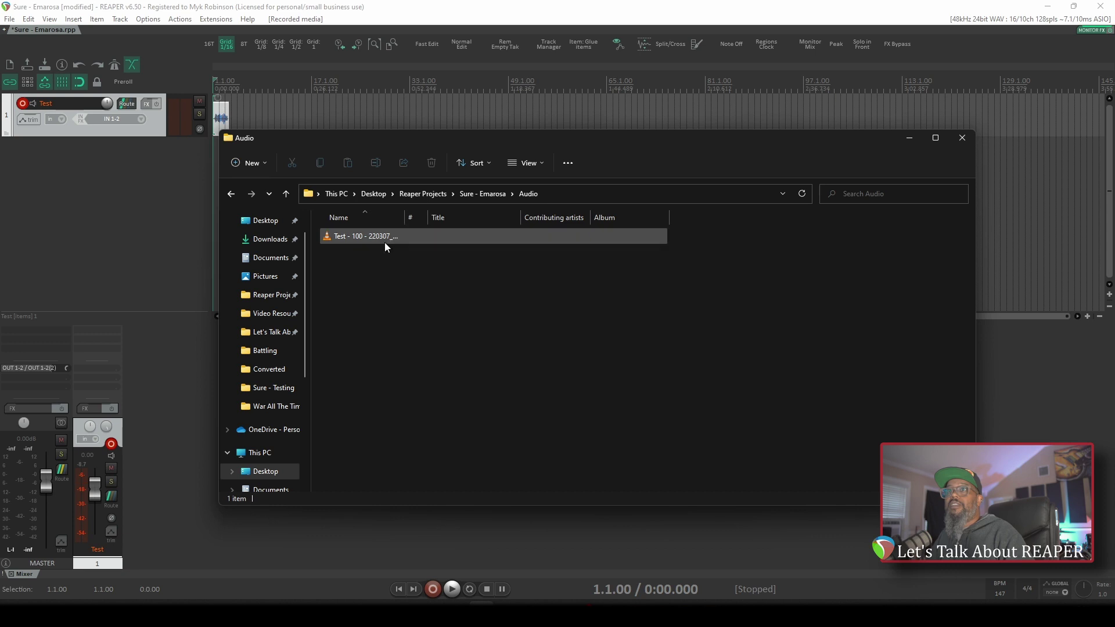
drag(404, 217, 554, 217)
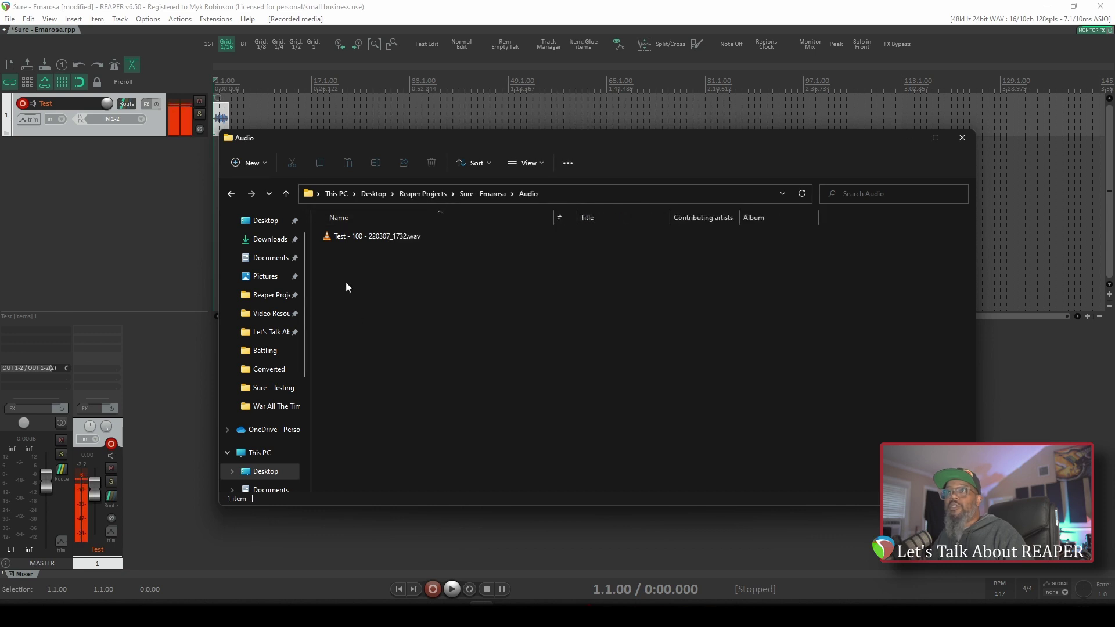
drag(341, 242, 413, 267)
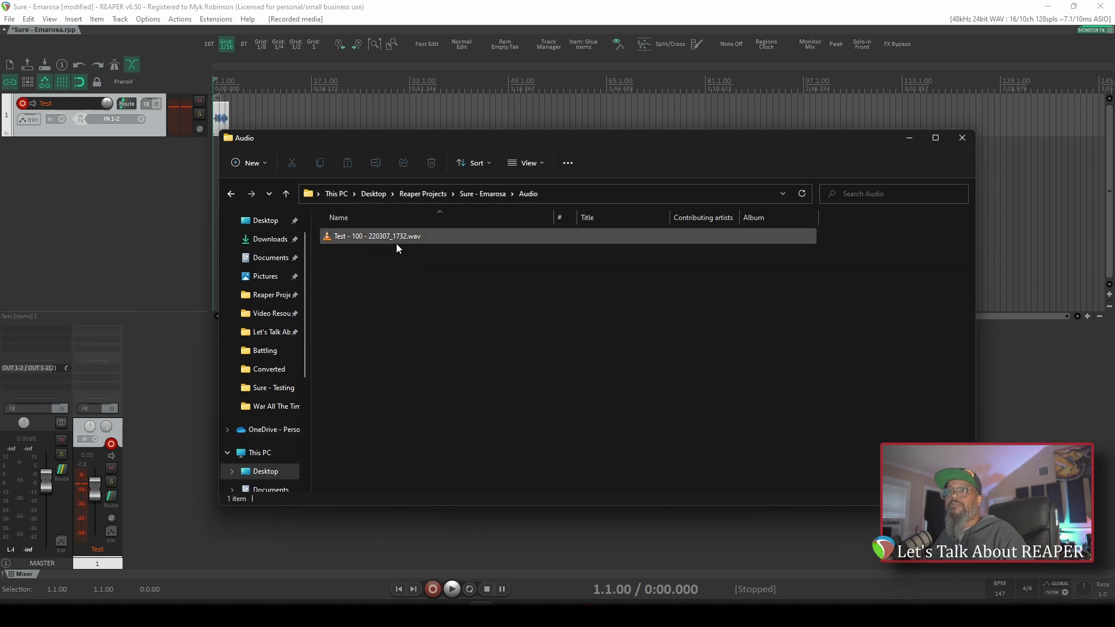
click(485, 194)
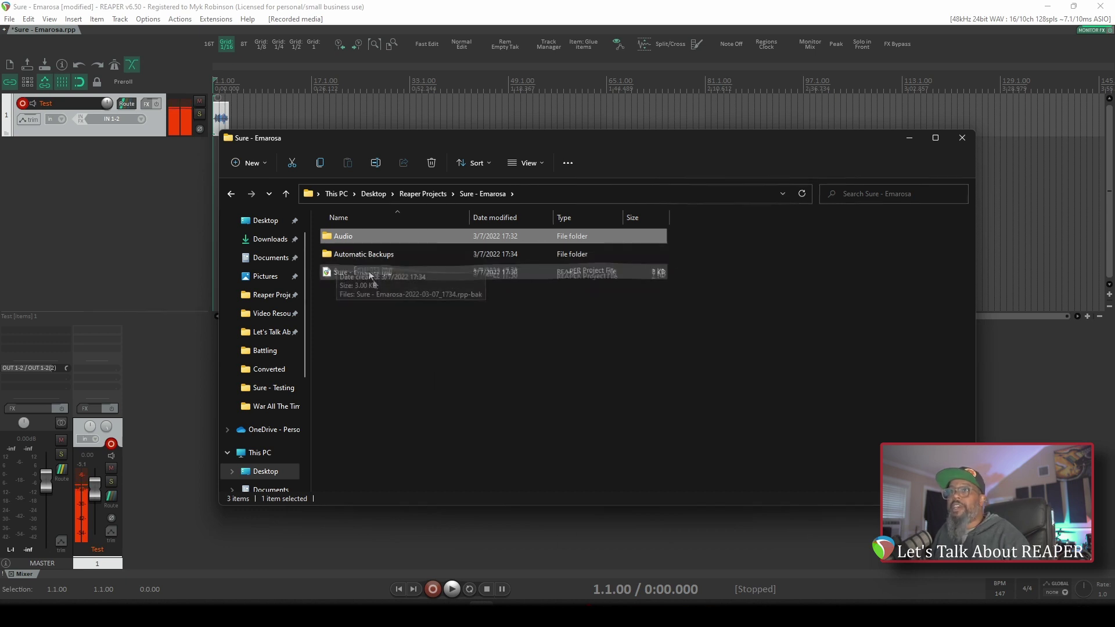
Open Automatic Backups to see the single .rpp-bak file, then go up to Reaper Projects.
double_click(375, 255)
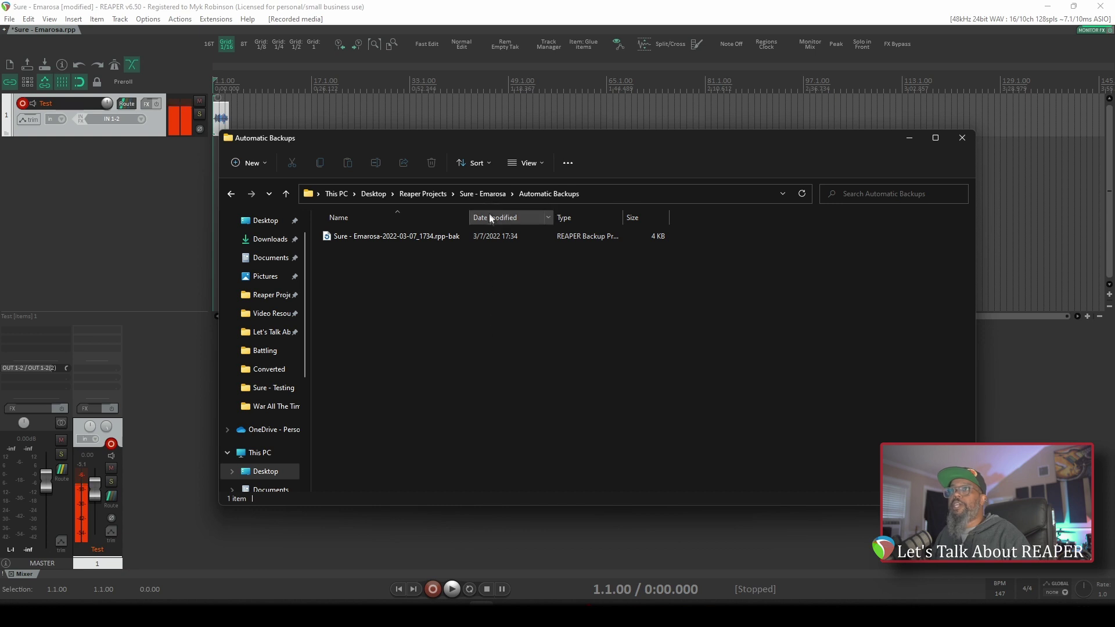
click(486, 194)
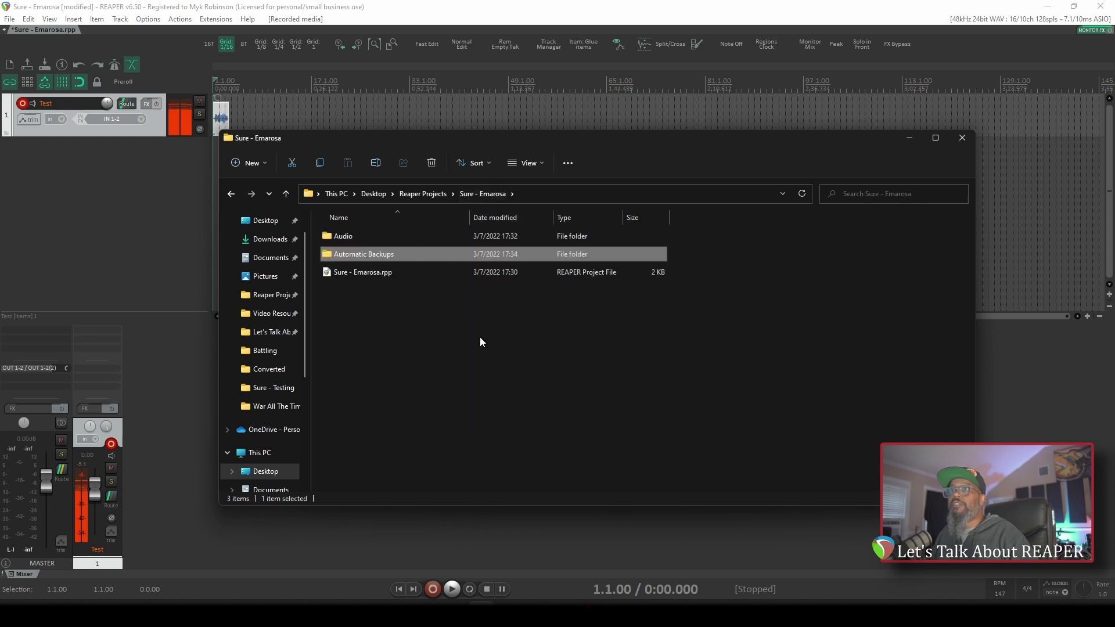
click(419, 195)
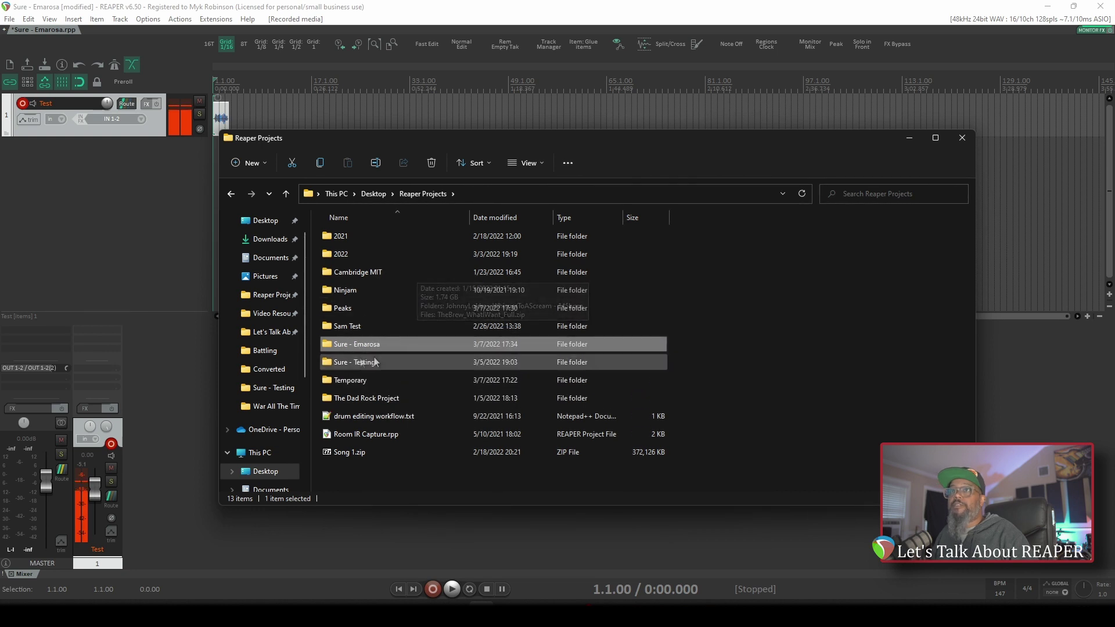
Navigate into 2022 › A Little Hostile › Battling and look over the project folder's contents.
double_click(349, 255)
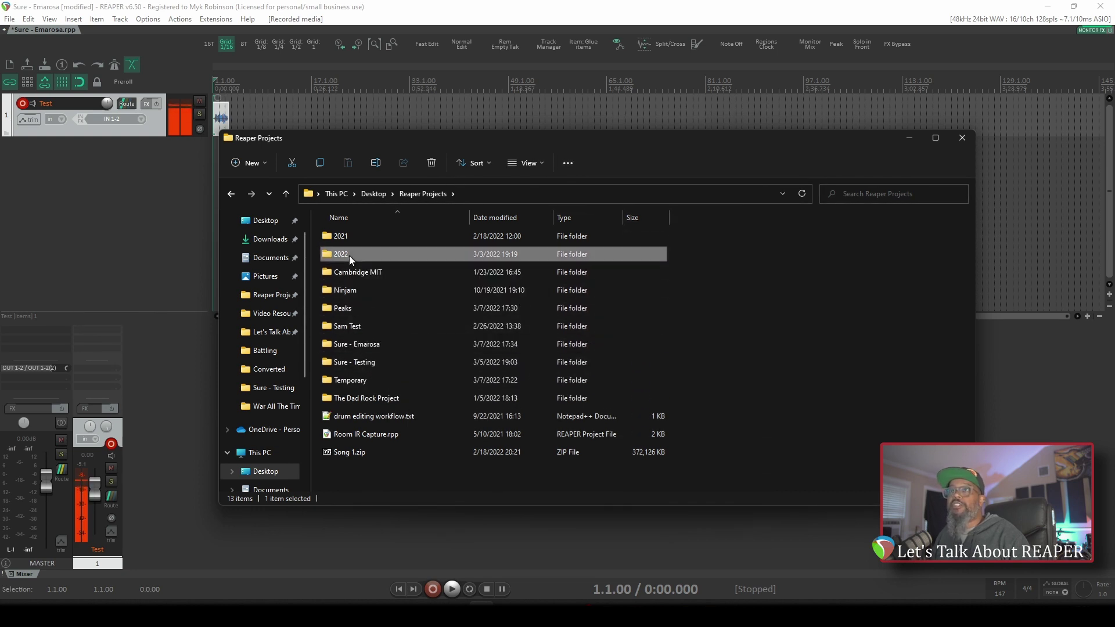
double_click(349, 255)
double_click(440, 415)
scroll(439, 416, down, 5)
scroll(438, 416, up, 2)
scroll(437, 416, up, 3)
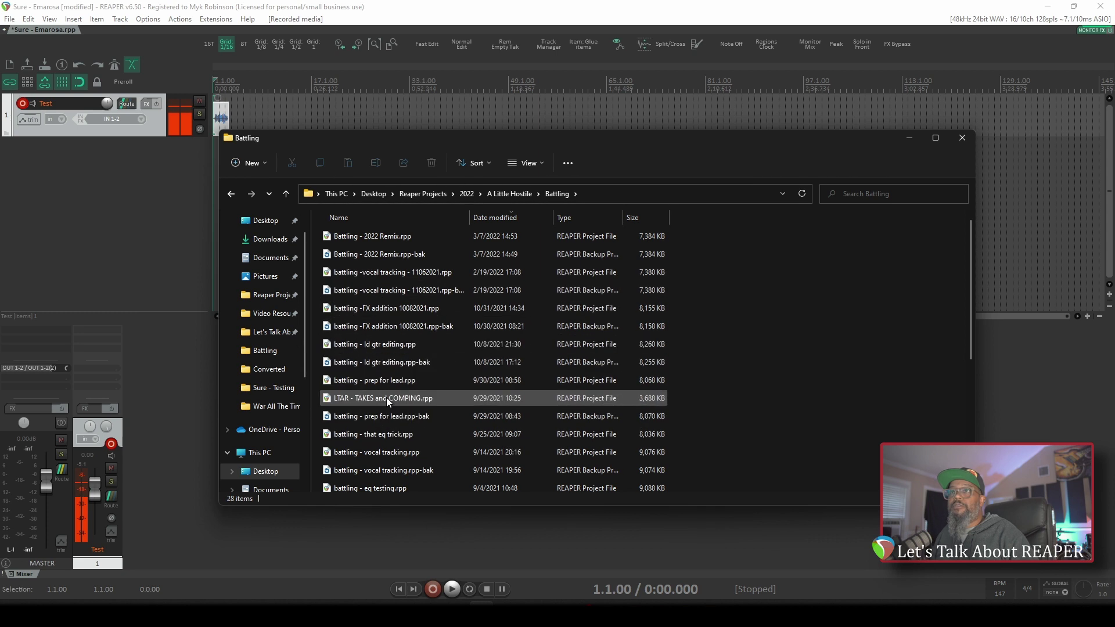
scroll(402, 256, down, 5)
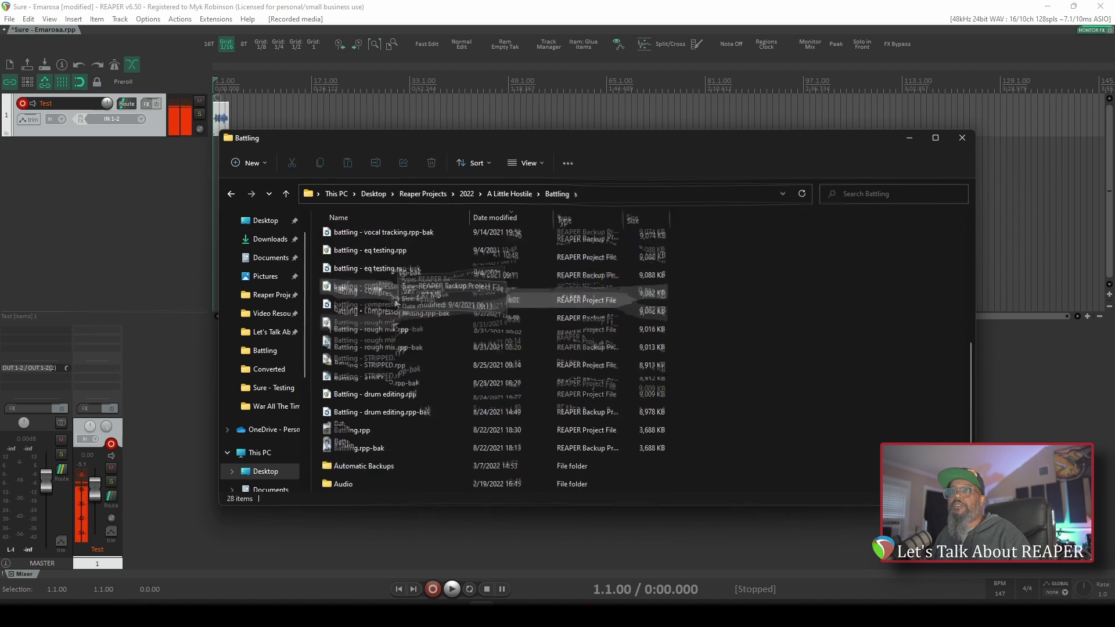
Browse the Battling project's Automatic Backups folder, then return to the Battling folder.
double_click(384, 466)
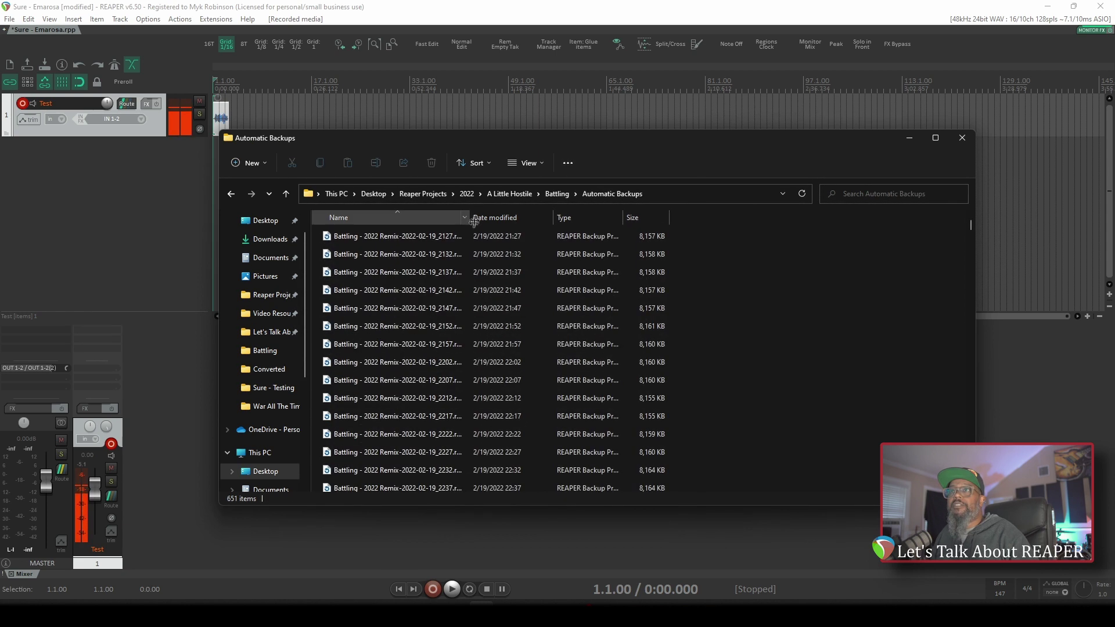
drag(475, 217, 687, 217)
scroll(401, 354, down, 5)
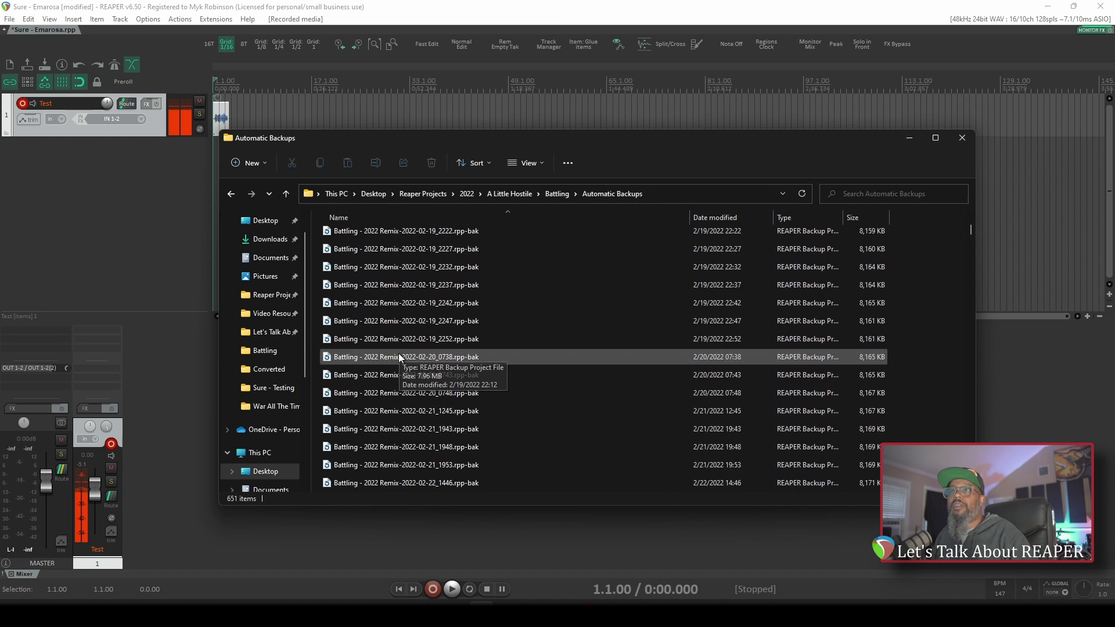
scroll(398, 372, down, 10)
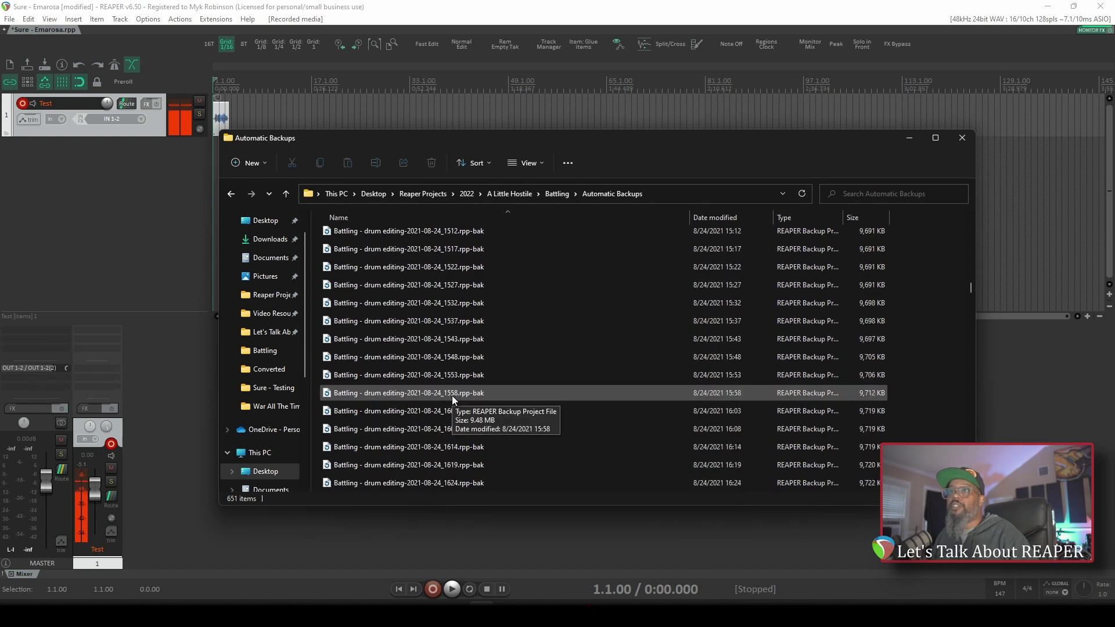
scroll(452, 395, down, 20)
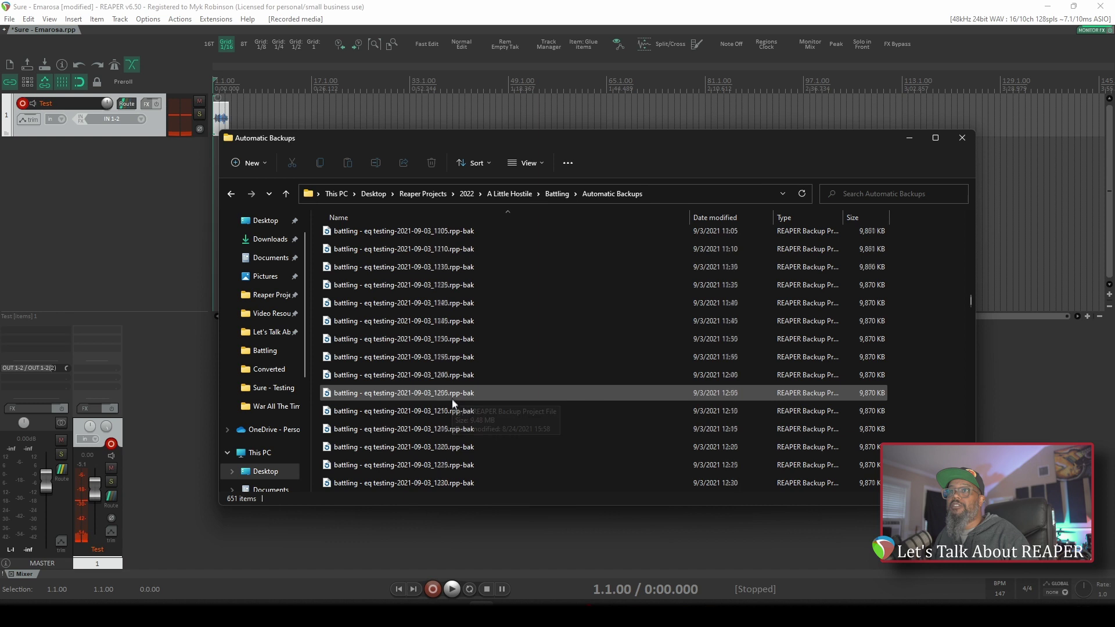
click(556, 195)
Check Battling's Audio folder, then go up to A Little Hostile and bring up Battling's context menu.
scroll(442, 380, down, 1)
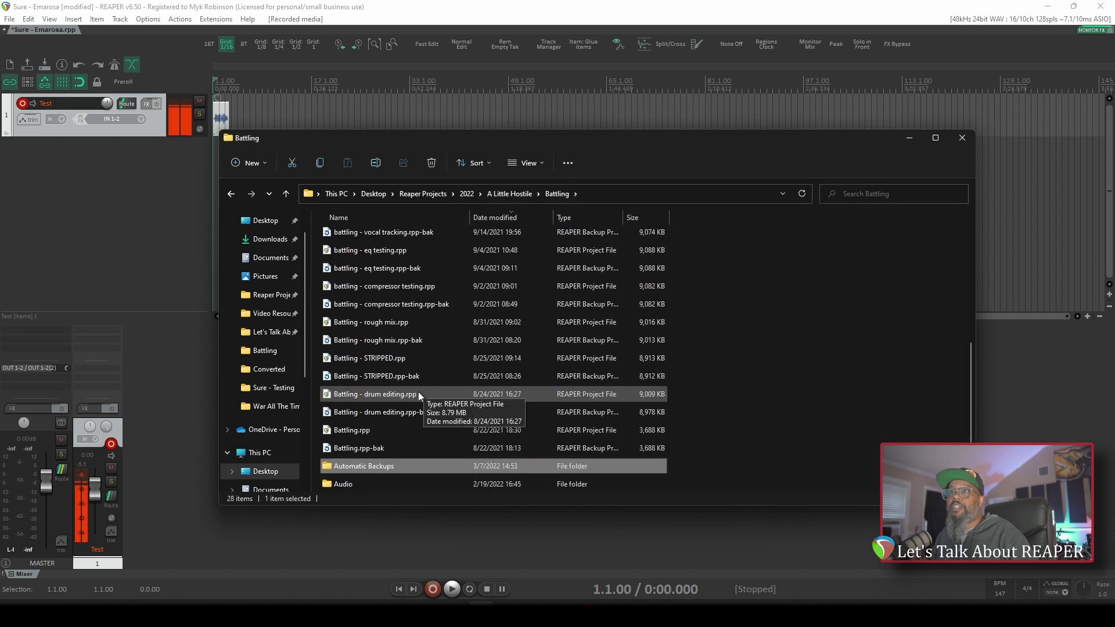
double_click(357, 486)
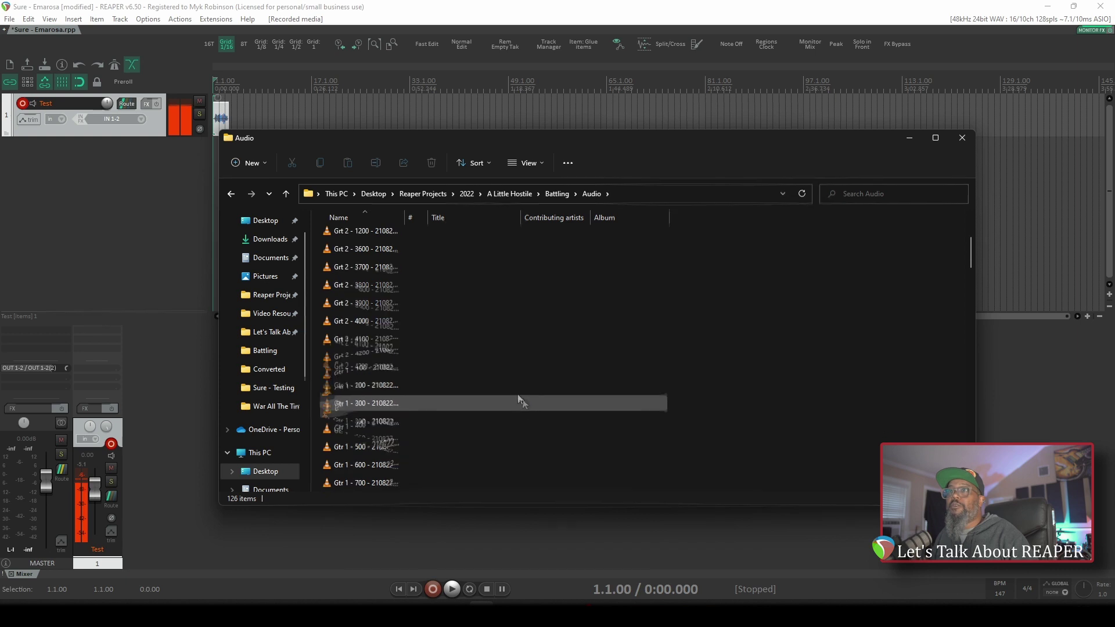
click(558, 194)
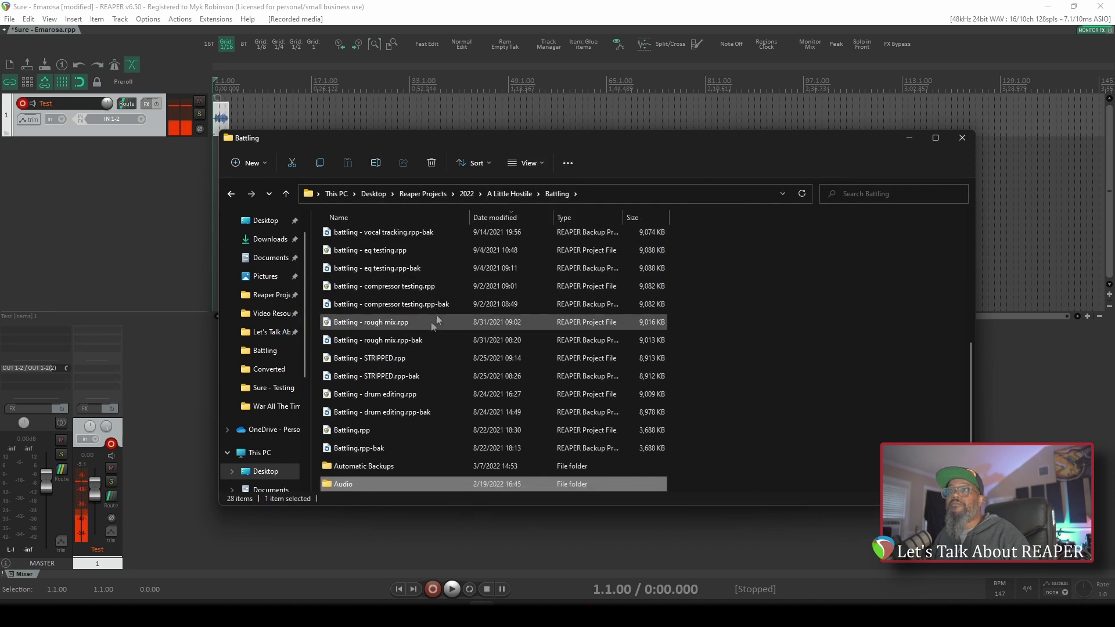
click(513, 194)
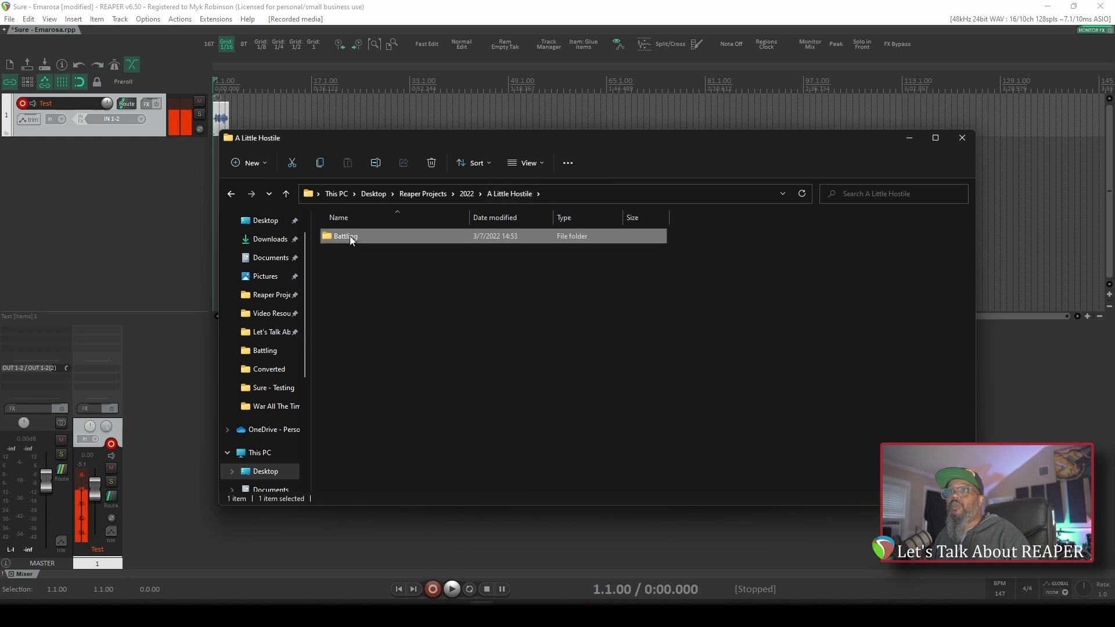
right_click(350, 236)
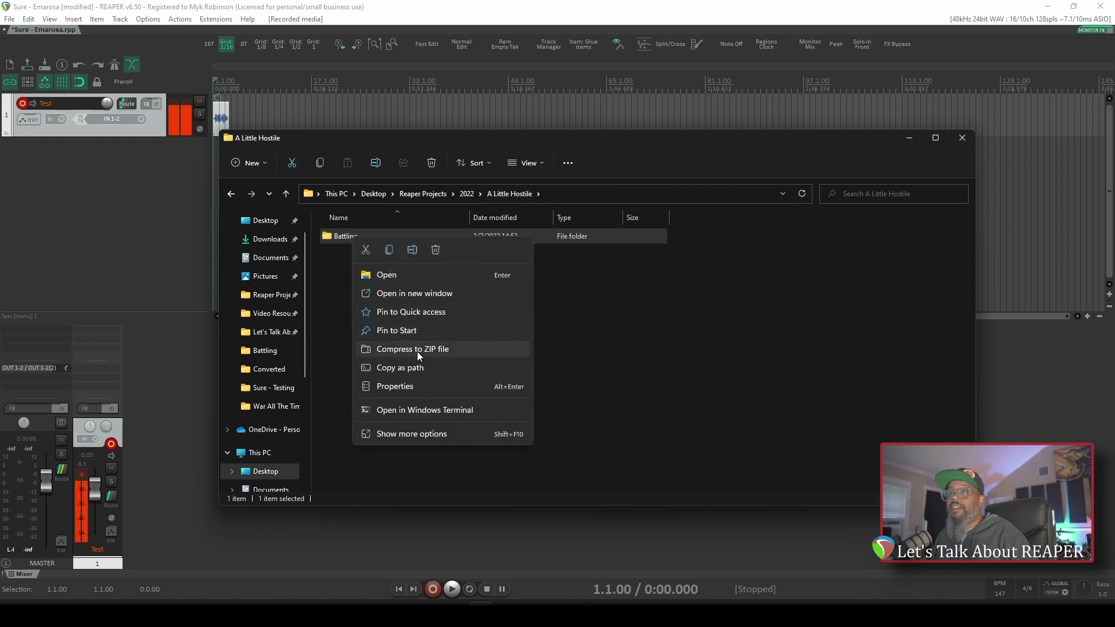